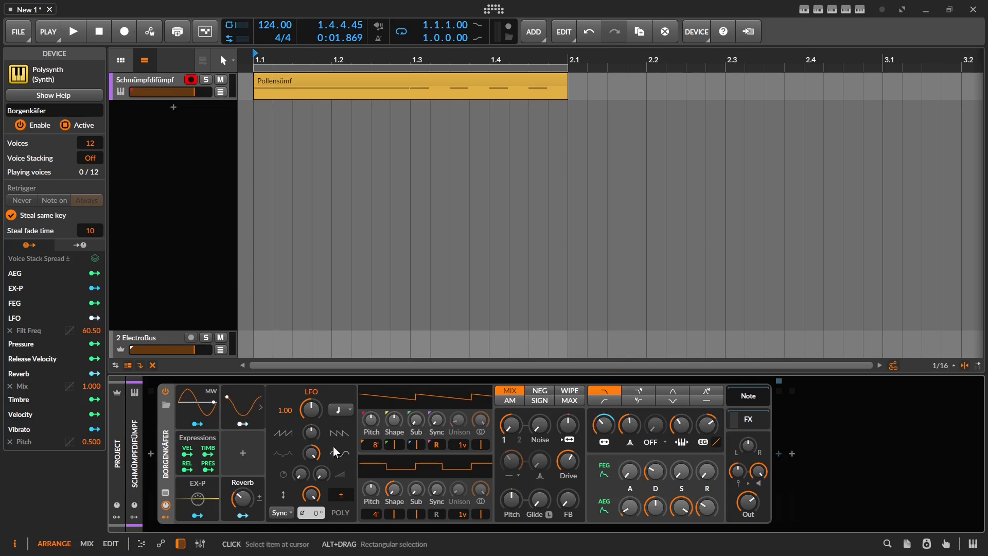
Step: Preview the modulated sound, then insert a MIDI CC device after the Polysynth
key("space")
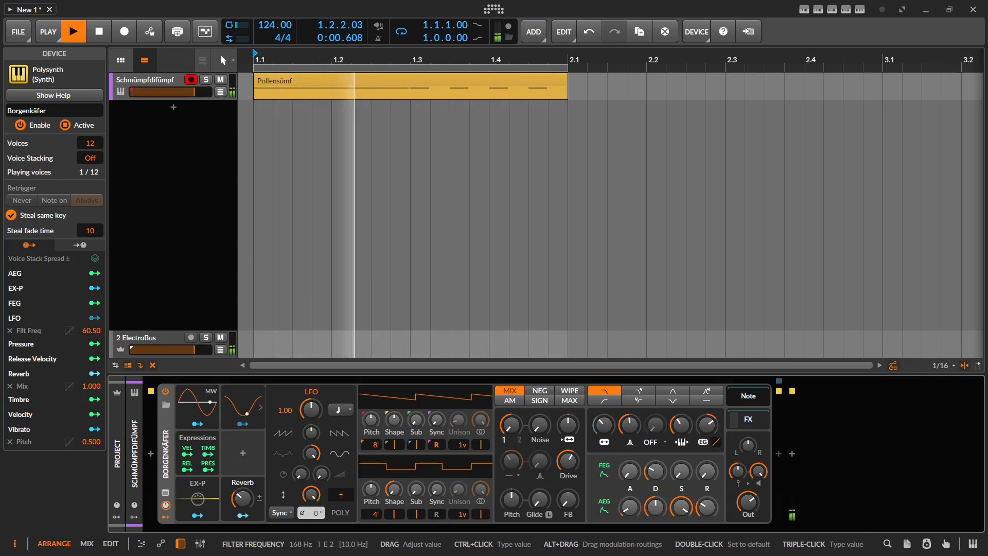
key("space")
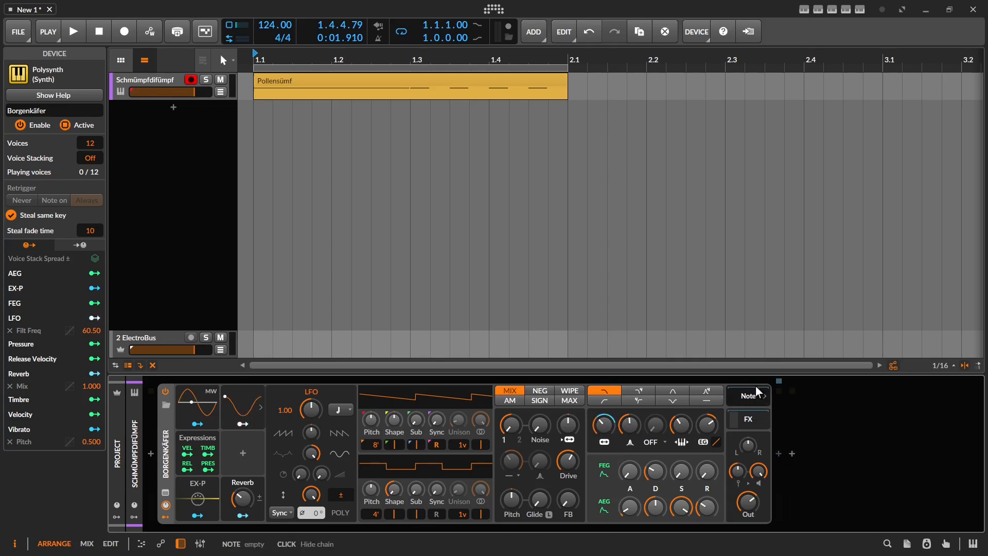
left_click(780, 455)
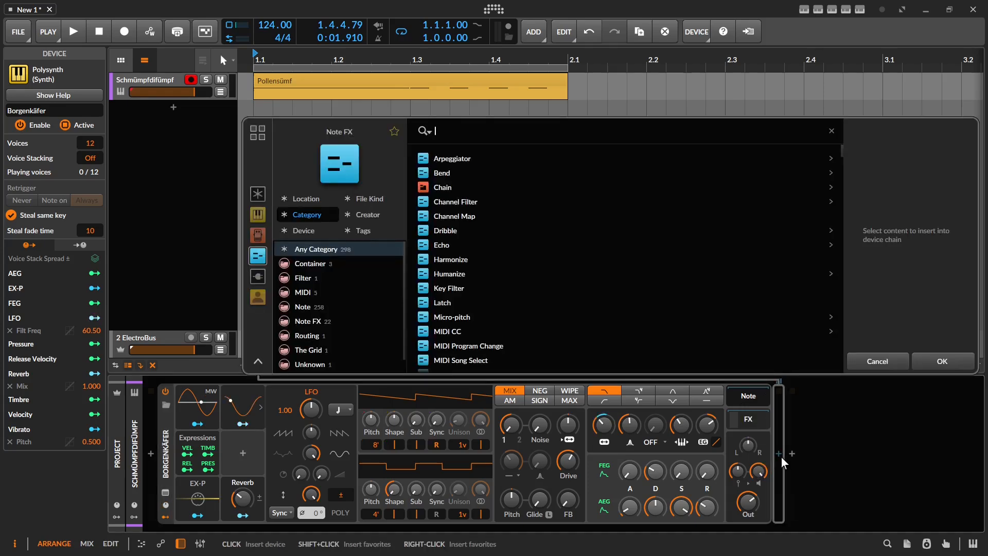
type("midi c")
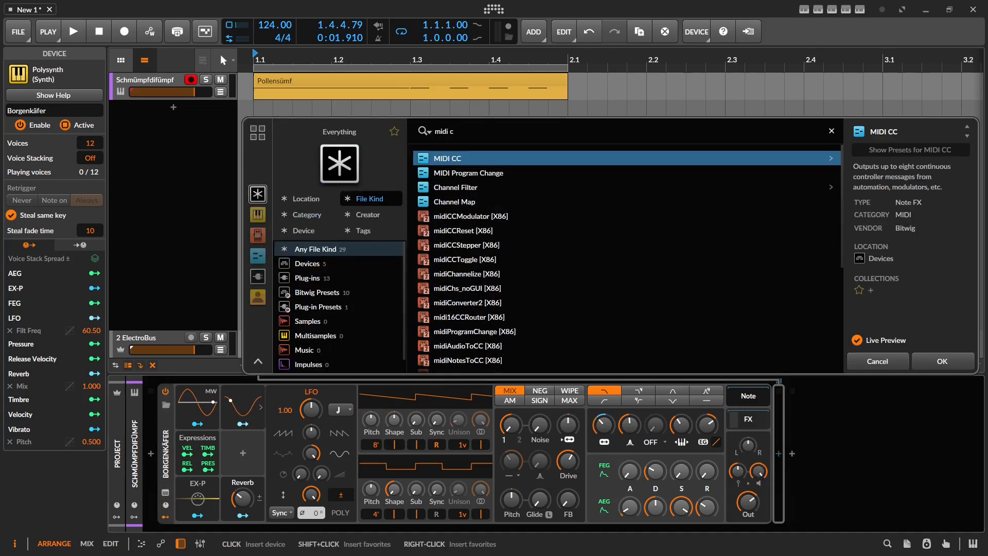
key("Return")
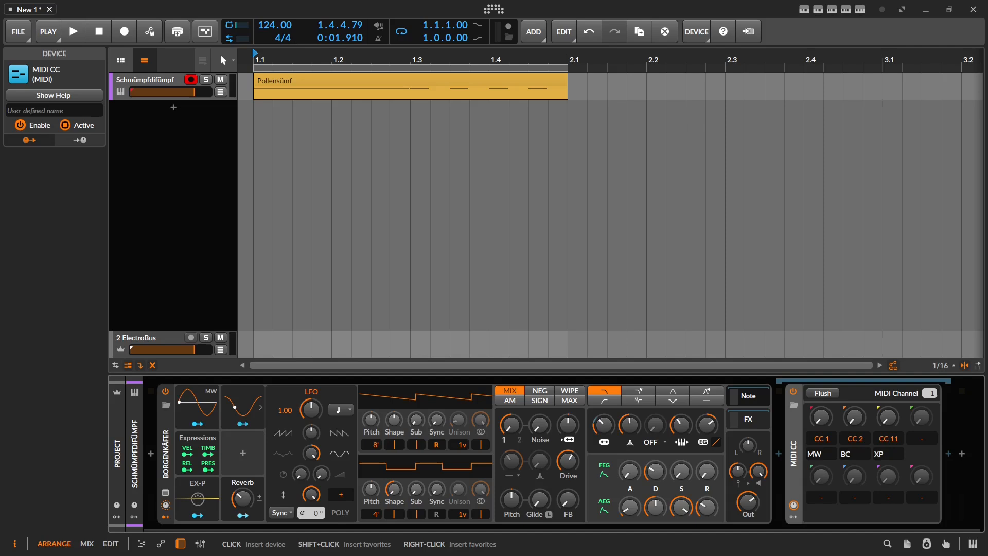
Step: Add a MIDI modulator to the MIDI CC device's first modulator slot
left_click(793, 516)
left_click(811, 409)
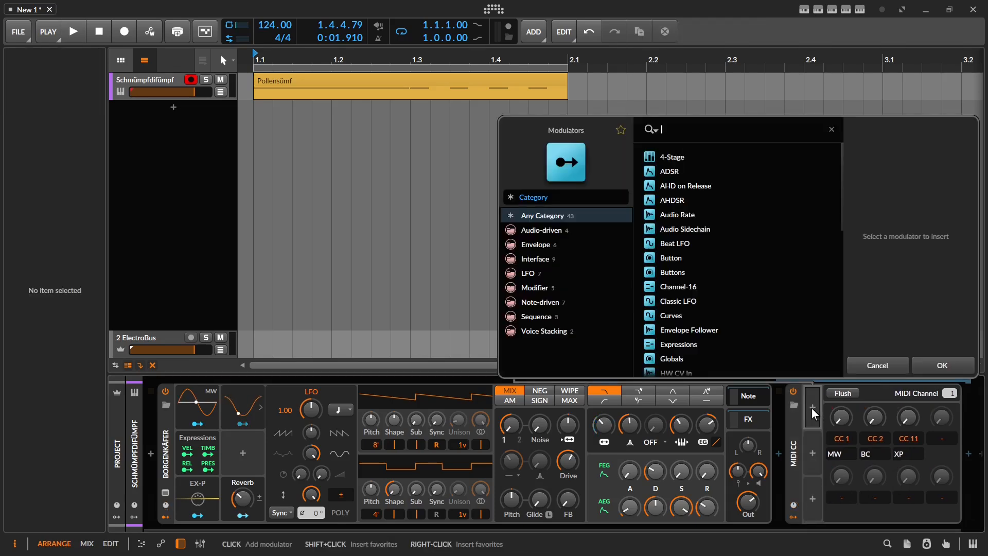
type("mid")
key("Return")
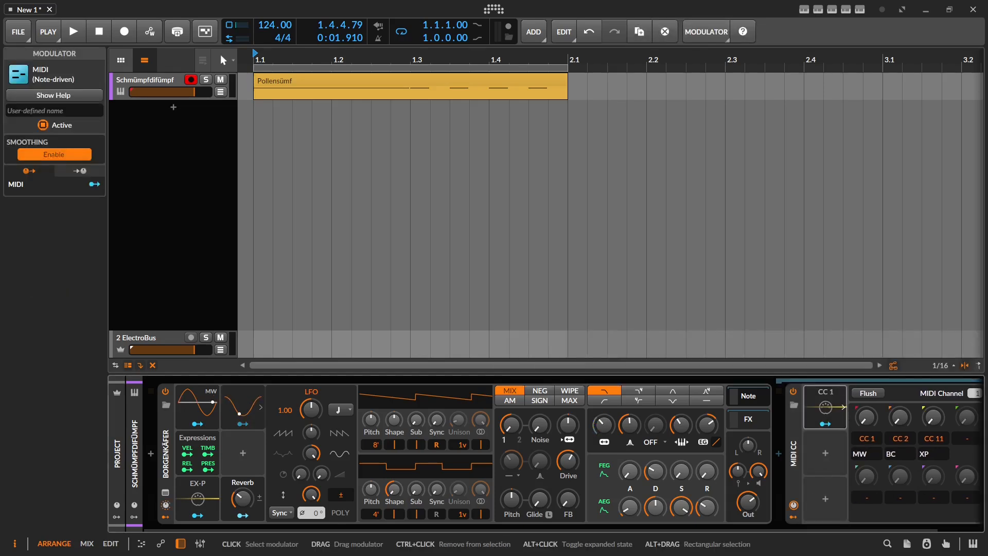
left_click_drag(827, 408, 828, 456)
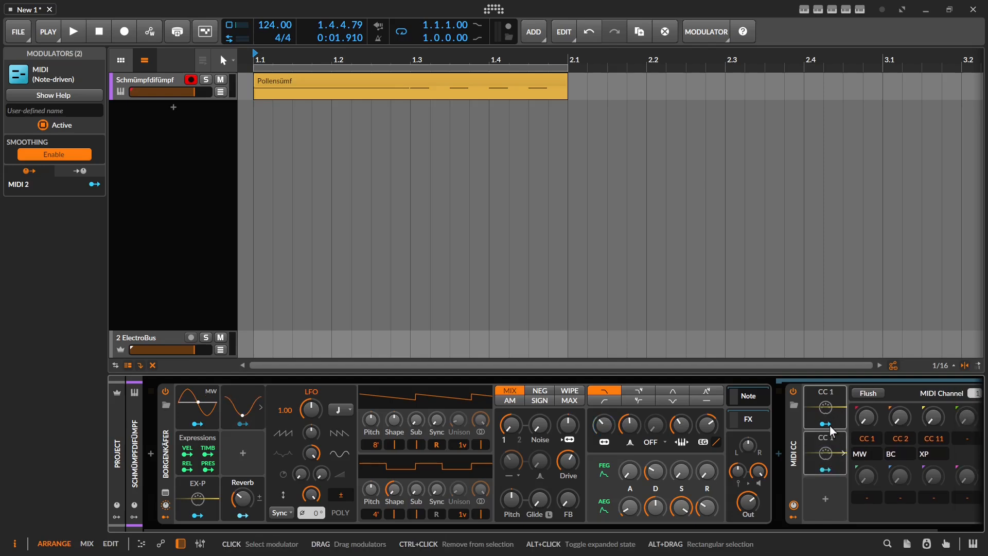
left_click(830, 449)
key("Delete")
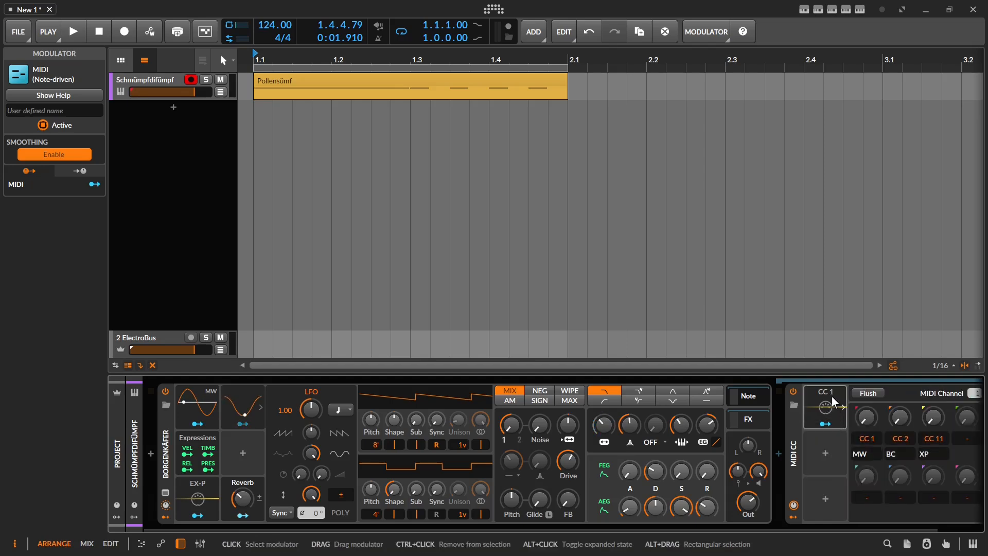
Step: Set the MIDI modulator to controller 21 and duplicate it
left_click(839, 406)
double_click(925, 443)
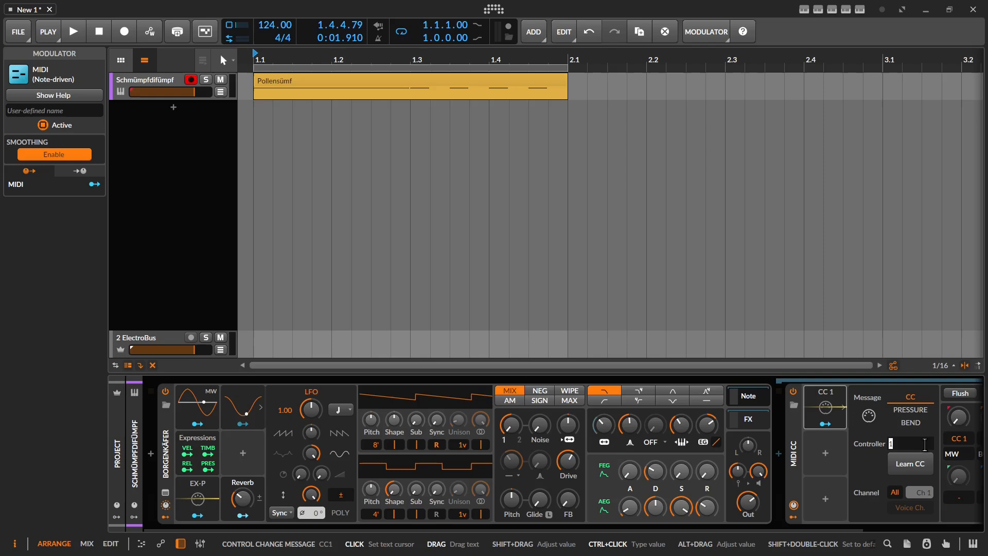
type("21")
key("Return")
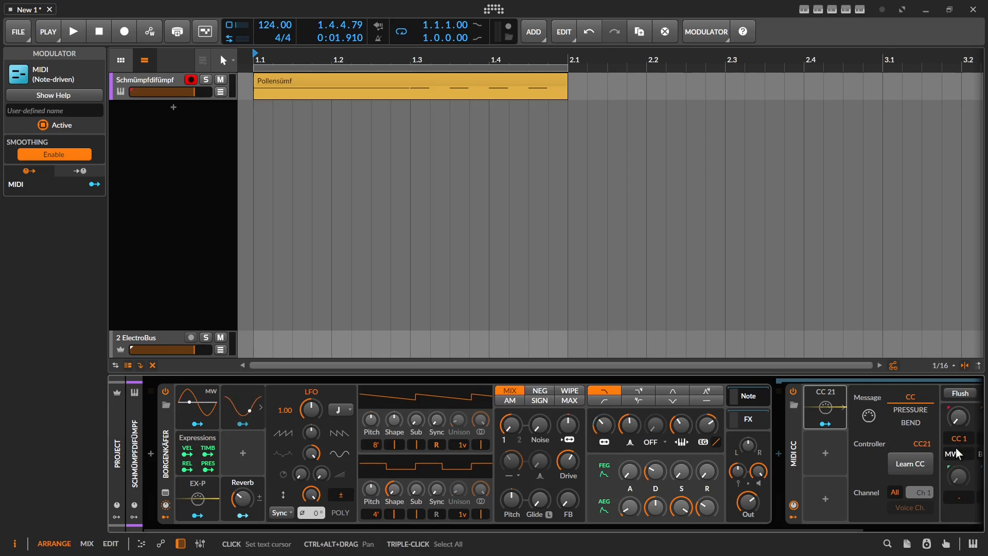
key("ctrl+d")
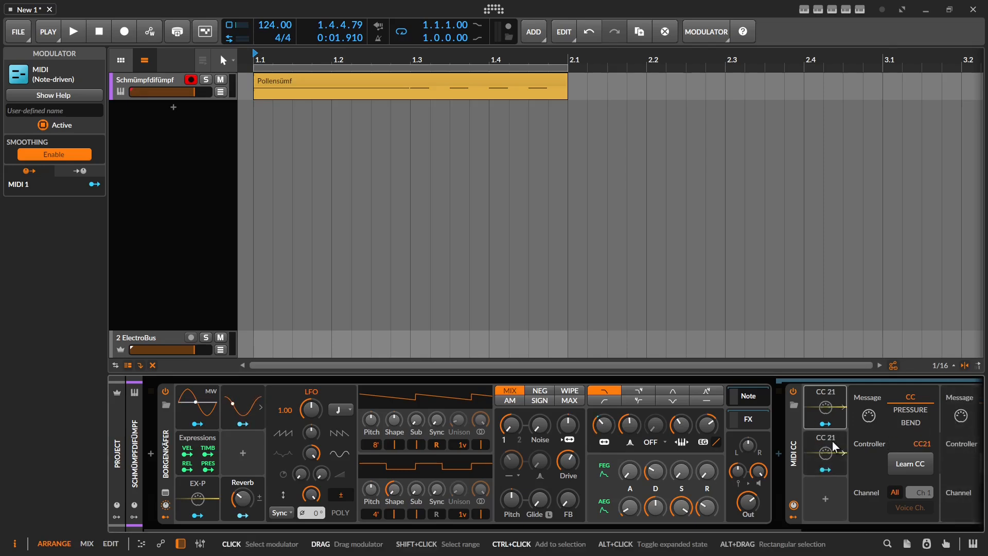
Step: Change the duplicated modulator's controller number to 22
double_click(925, 444)
type("22")
key("Return")
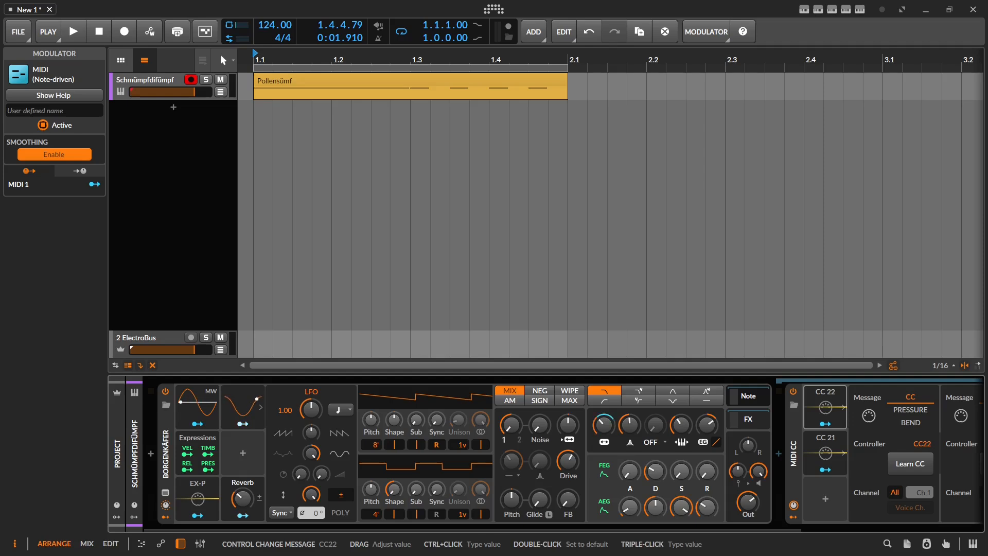
key("ctrl+z")
left_click(827, 448)
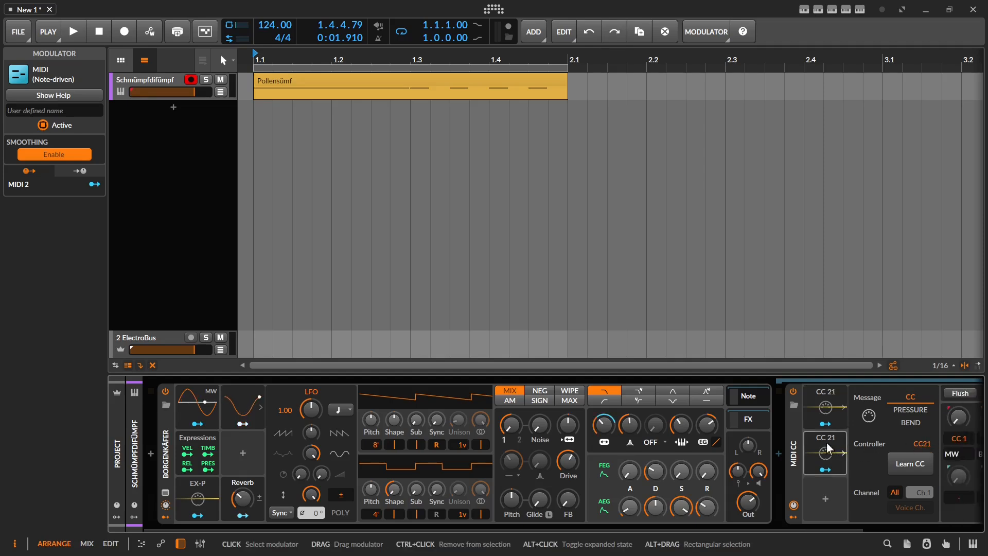
key("ctrl+shift+z")
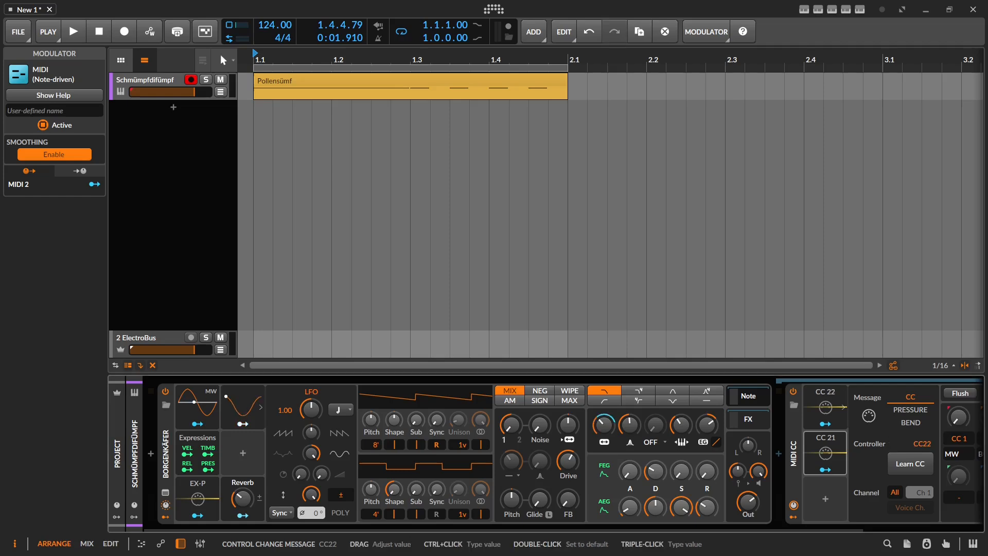
key("ctrl+z")
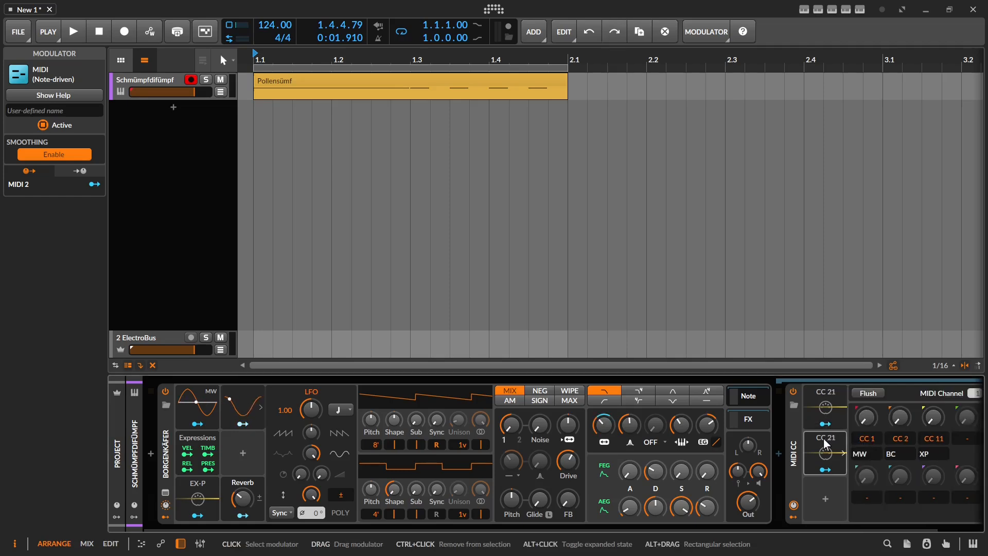
triple_click(926, 443)
key("BackSpace")
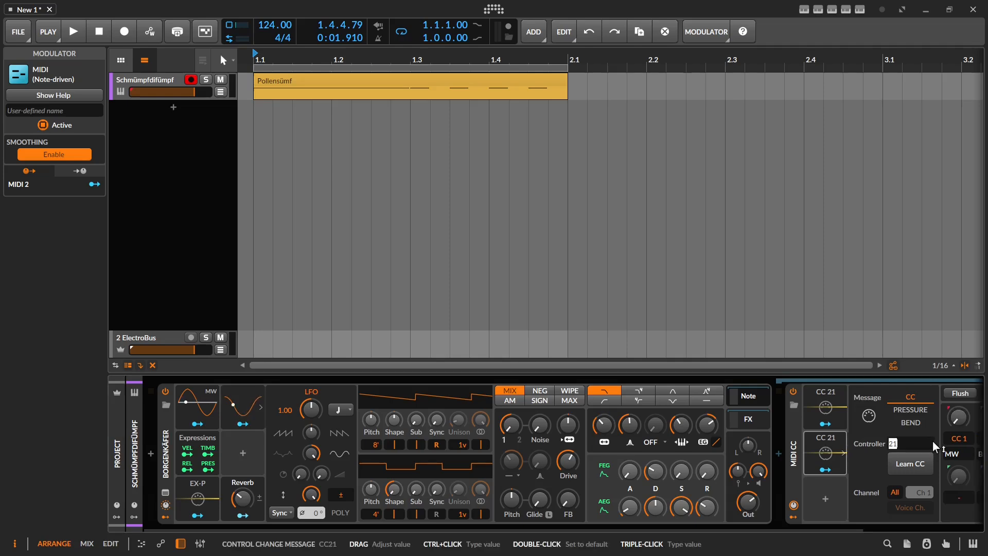
type("2")
key("Return")
Step: Set the first MIDI CC knob to CC 21 and name it 'FNC Dual'
scroll(909, 457, "right", 3)
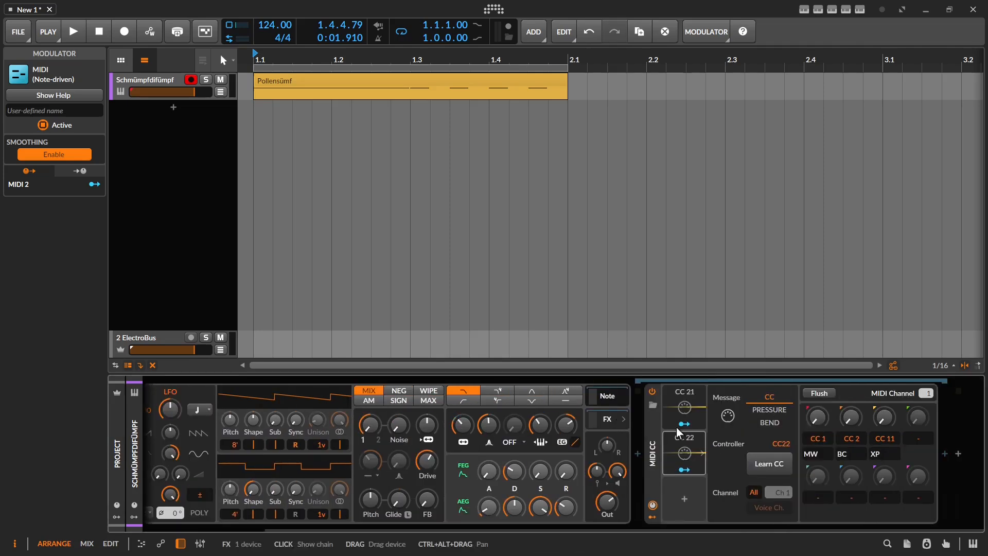
double_click(817, 439)
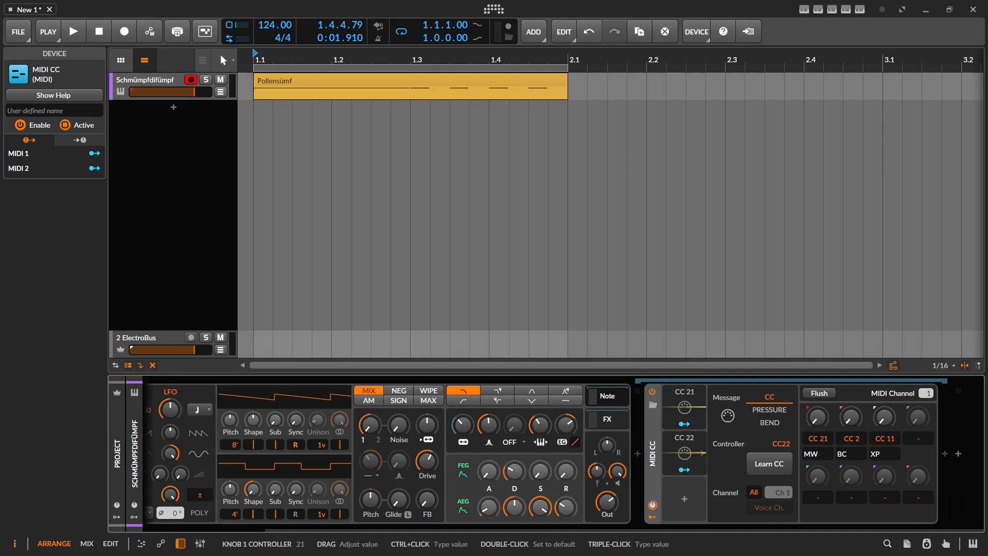
type("21")
key("Tab")
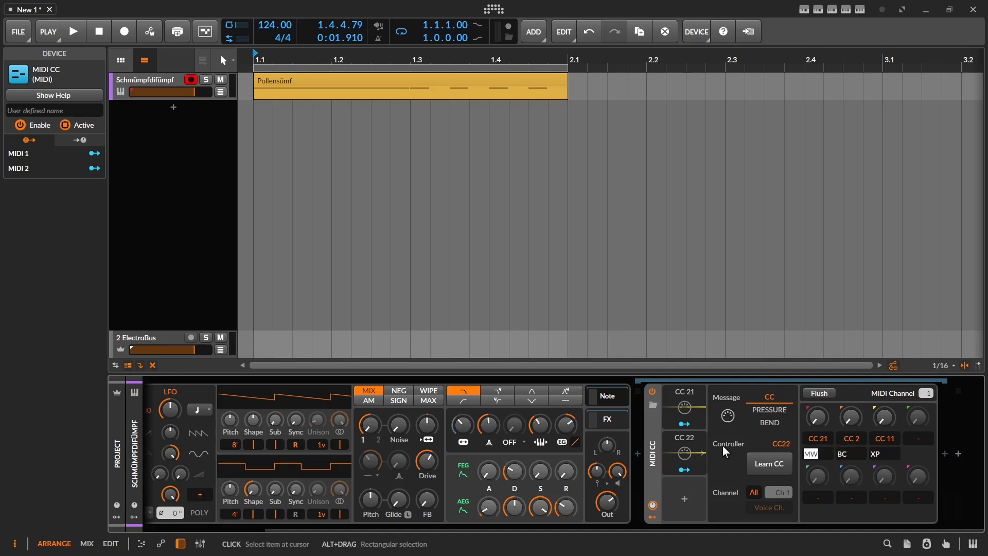
type("VNC Duak")
key("BackSpace")
type("l")
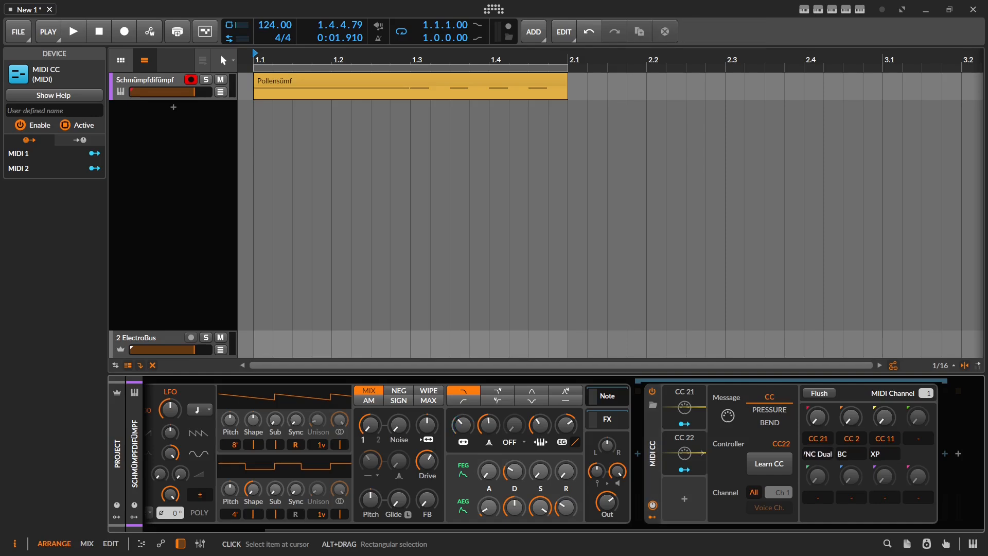
Step: Set the second knob to CC 22 and name it 'BNC'
double_click(864, 439)
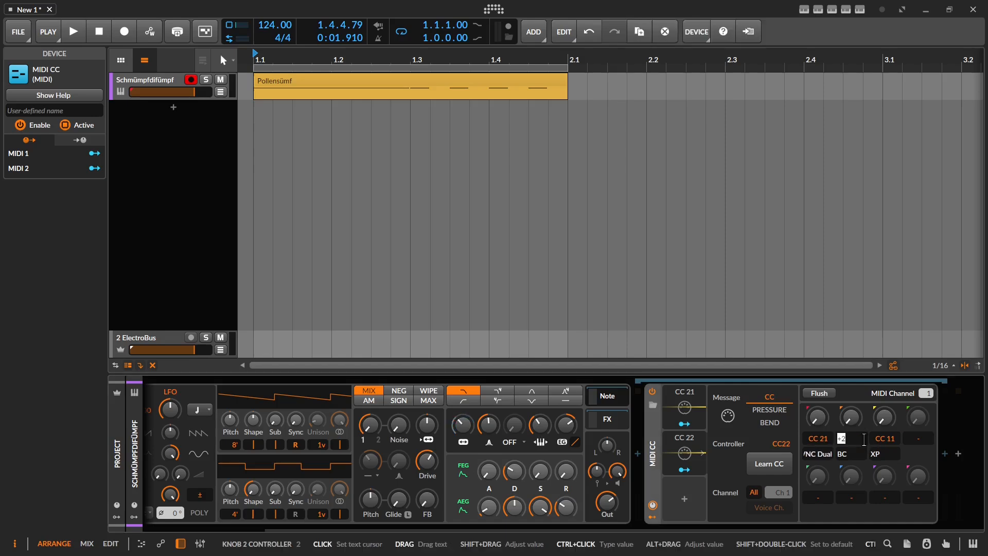
type("22")
key("Return")
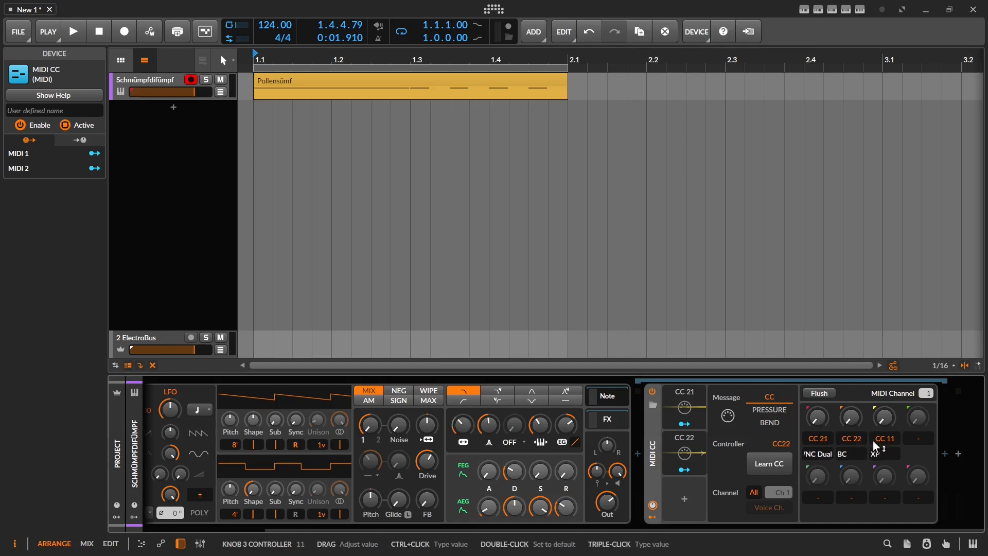
left_click_drag(858, 453, 790, 446)
type("BNC")
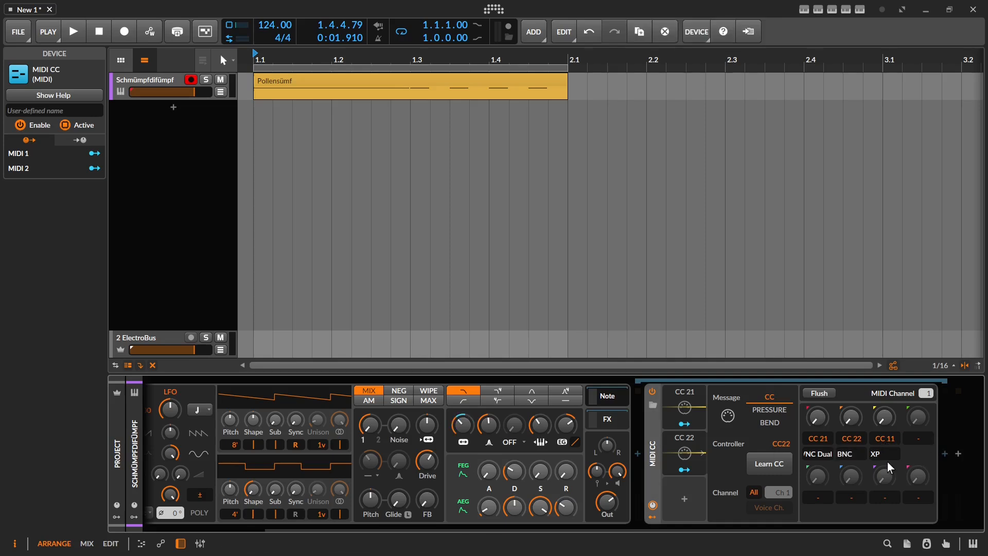
Step: Change the third knob away from CC 11 and set the first knob's value to 63
left_click_drag(894, 438, 895, 484)
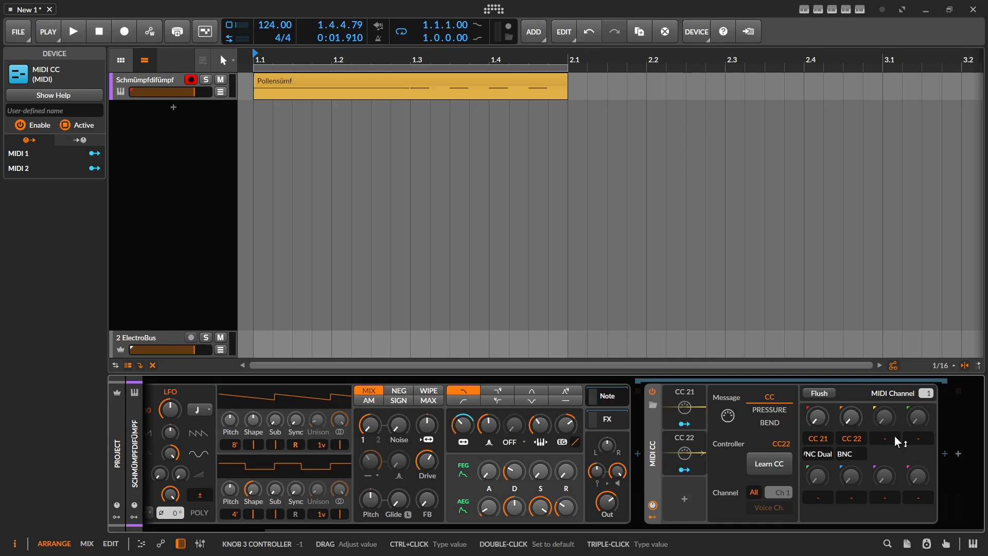
triple_click(818, 416)
type("63")
key("Return")
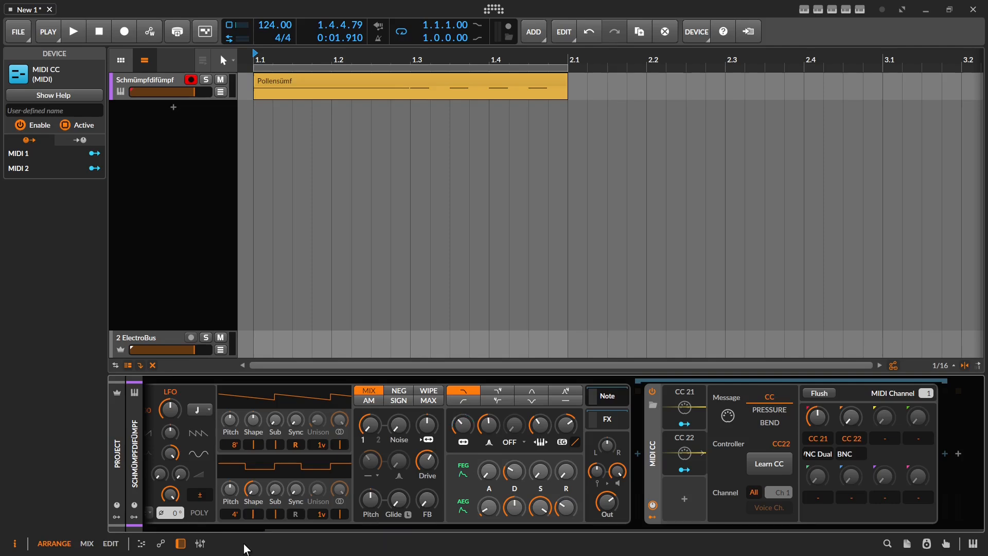
Step: Turn off Bipolar on Borgenkäfer's LFO so it outputs unipolar, then check the MIDI CC device
scroll(240, 520, "up", 3)
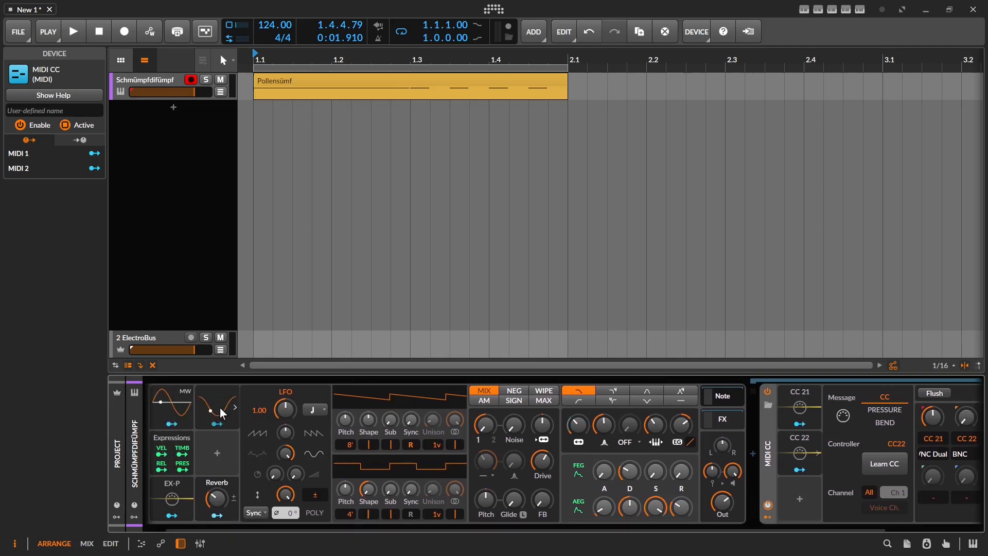
left_click(315, 495)
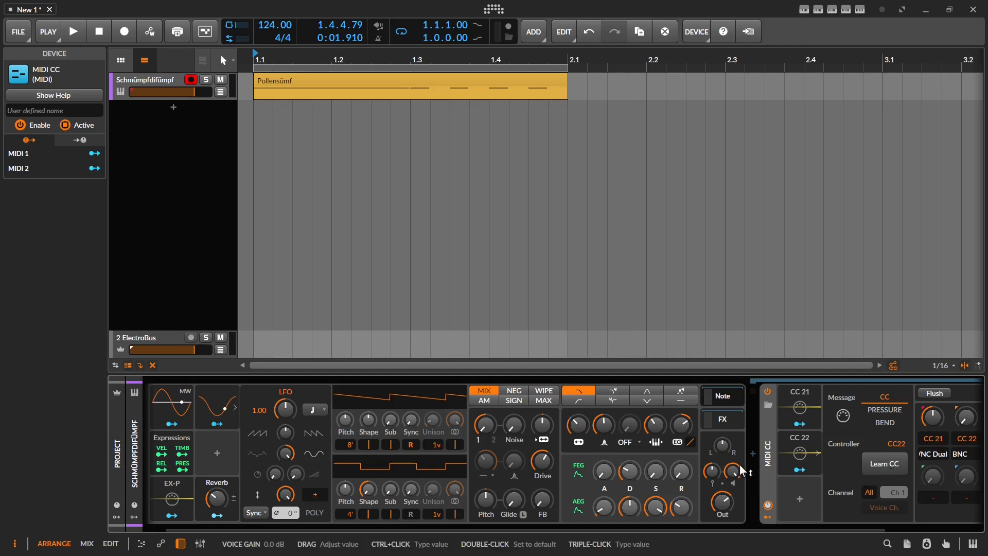
left_click_drag(826, 478, 735, 467)
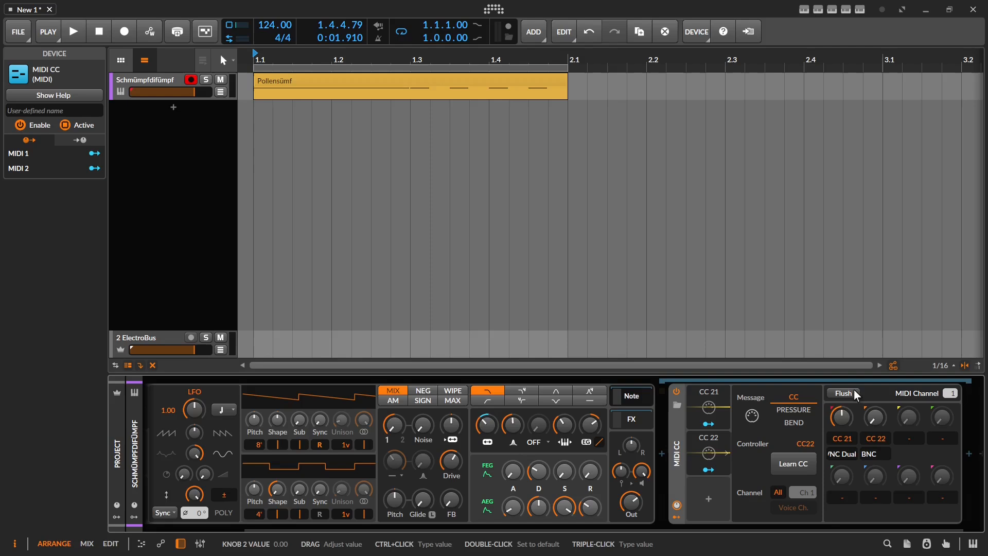
left_click_drag(425, 482, 538, 483)
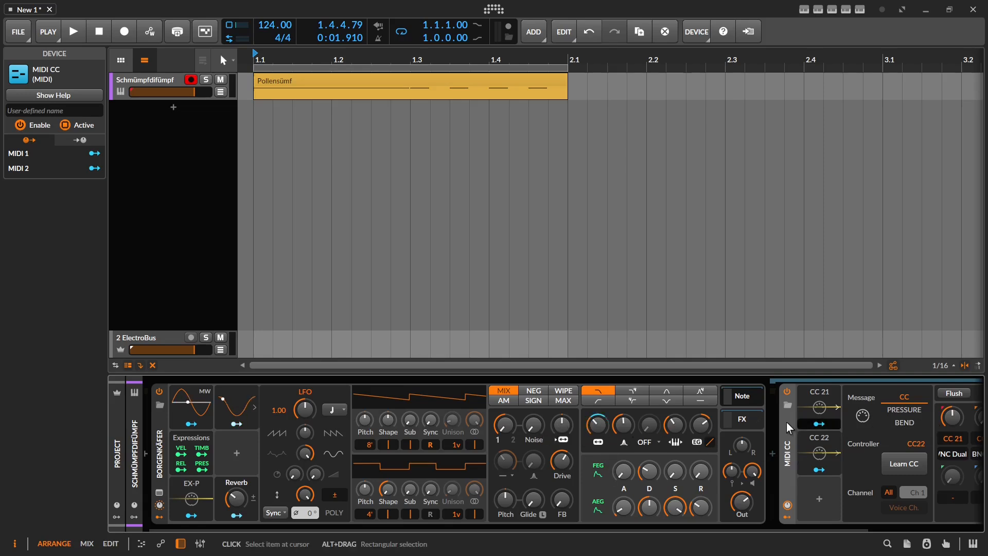
Step: Copy the LFO routing from Filter Frequency and paste it onto the CC 21 and CC 22 knobs
right_click(593, 422)
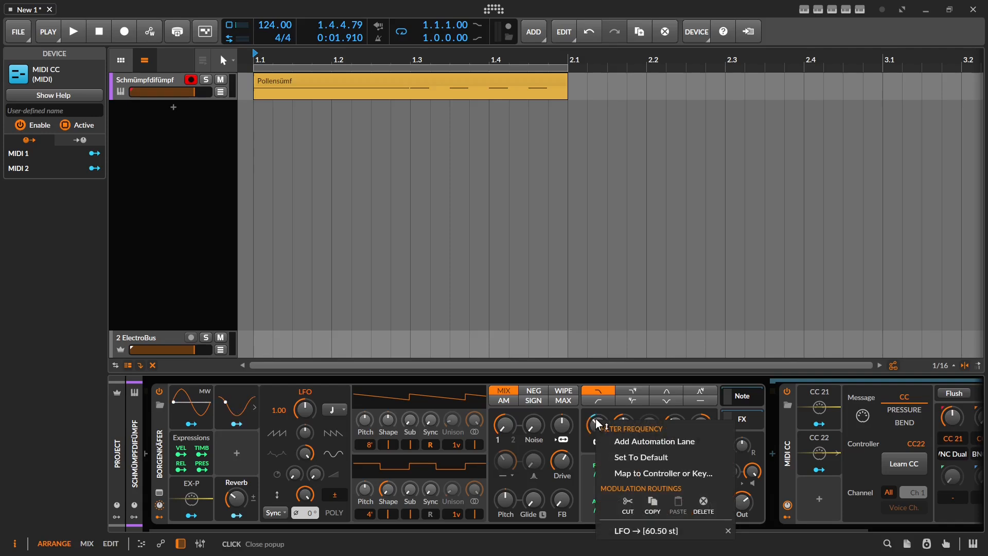
left_click(652, 505)
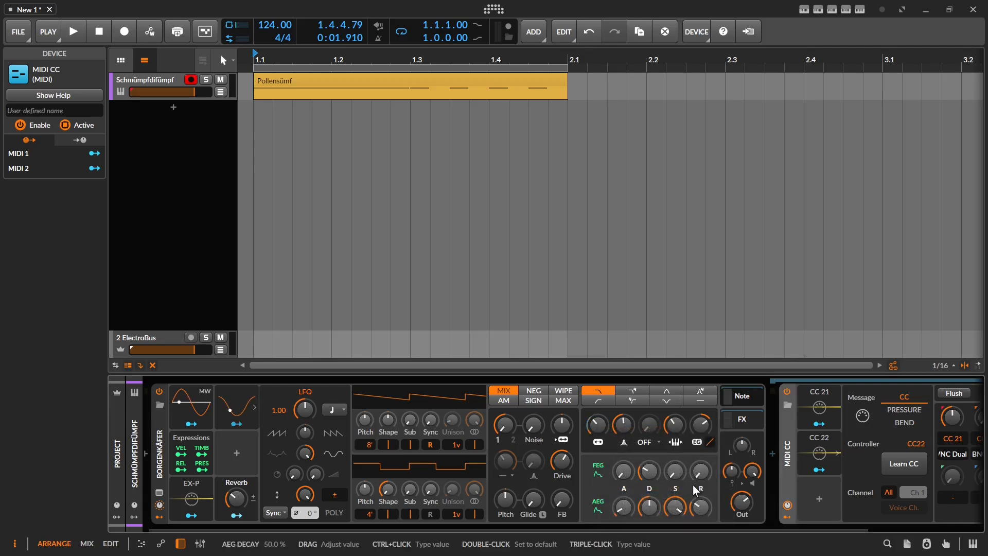
right_click(953, 418)
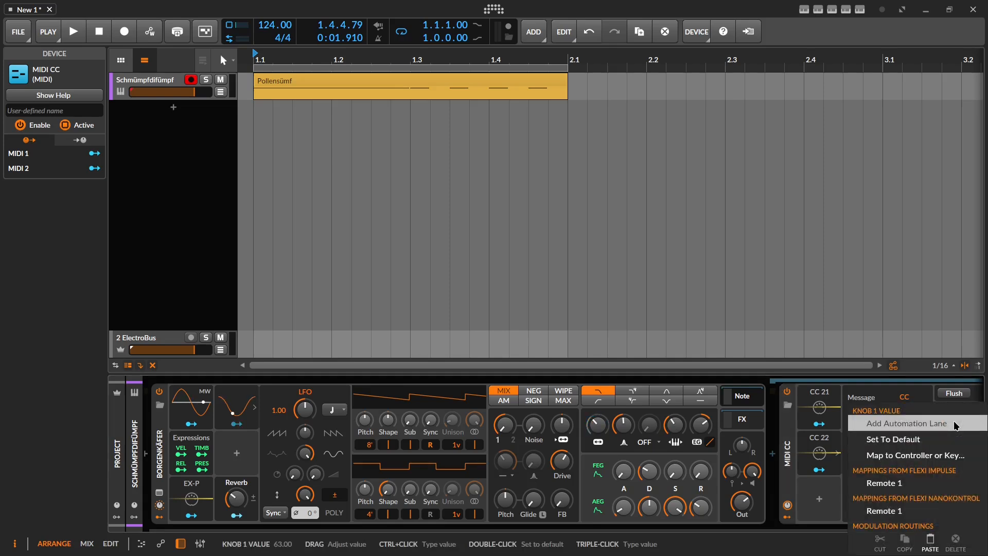
left_click(929, 540)
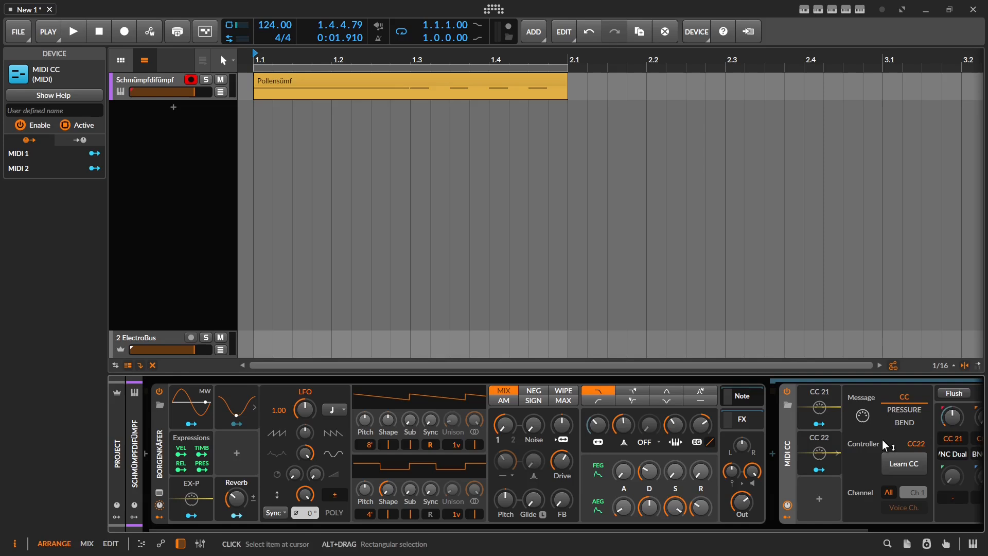
scroll(882, 440, "right", 3)
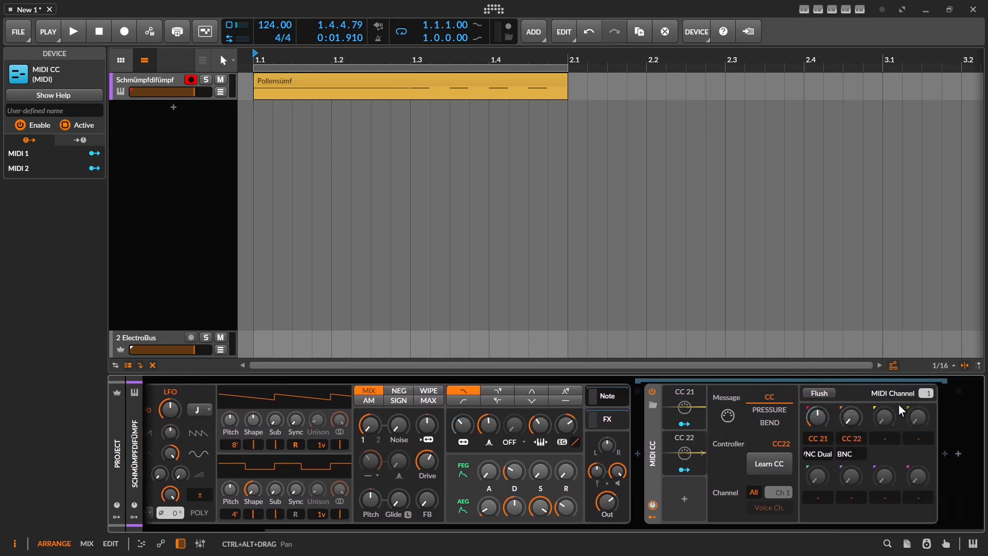
right_click(848, 412)
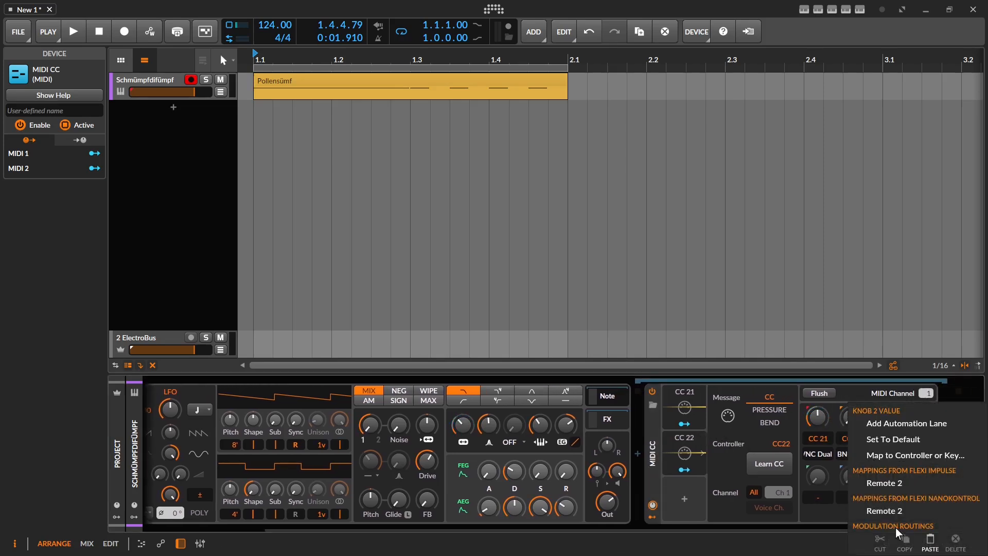
left_click(927, 540)
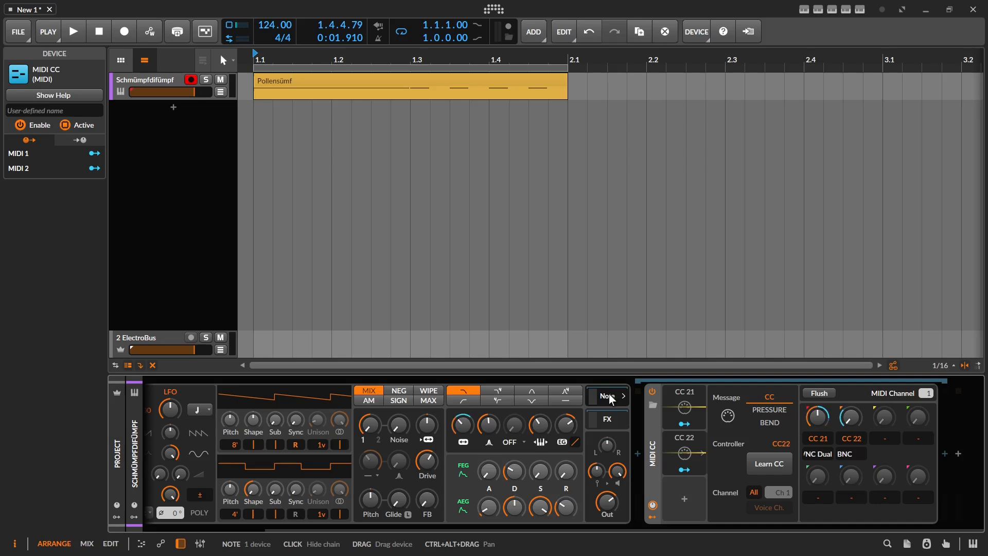
Step: Insert a Chain container before Borgenkäfer at the start of the device chain
left_click_drag(393, 483, 633, 487)
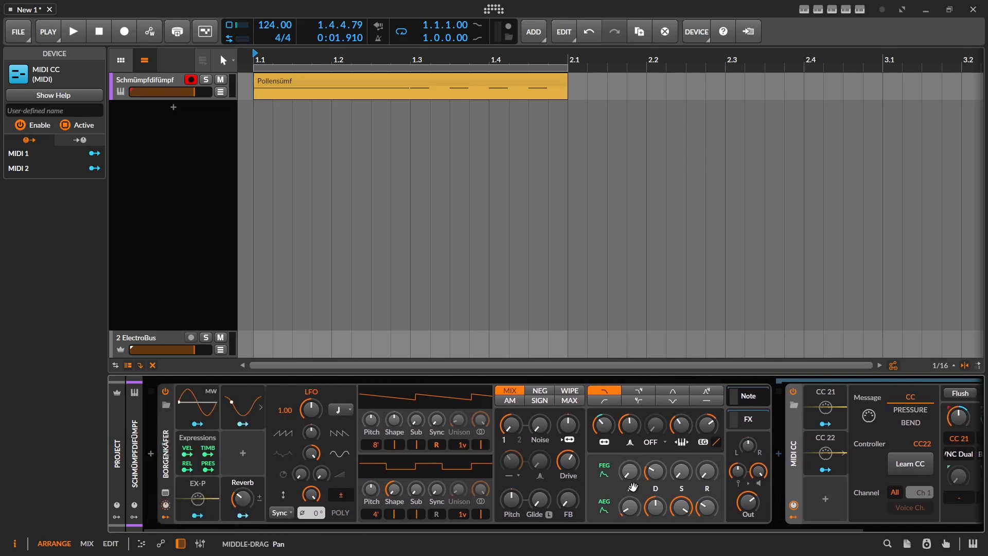
left_click(152, 452)
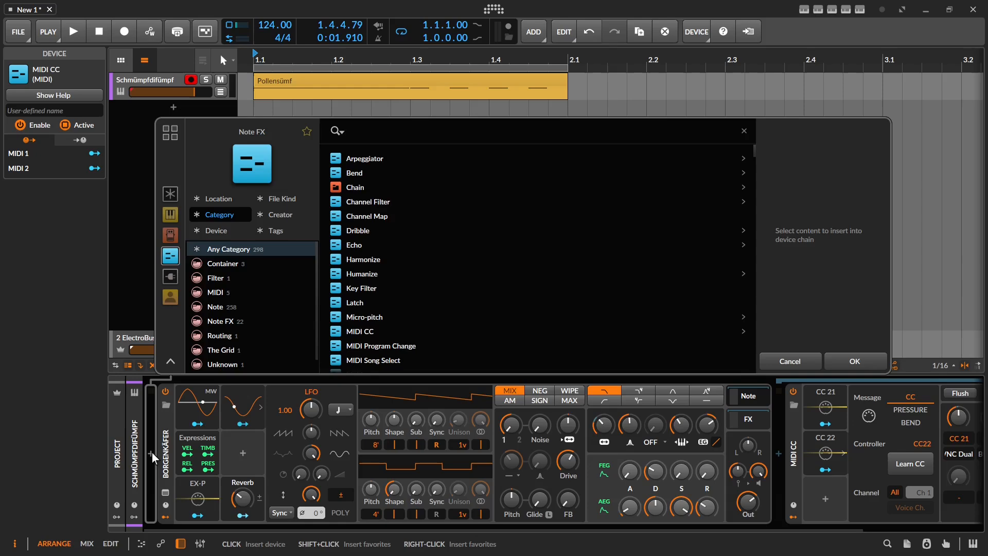
type("chain")
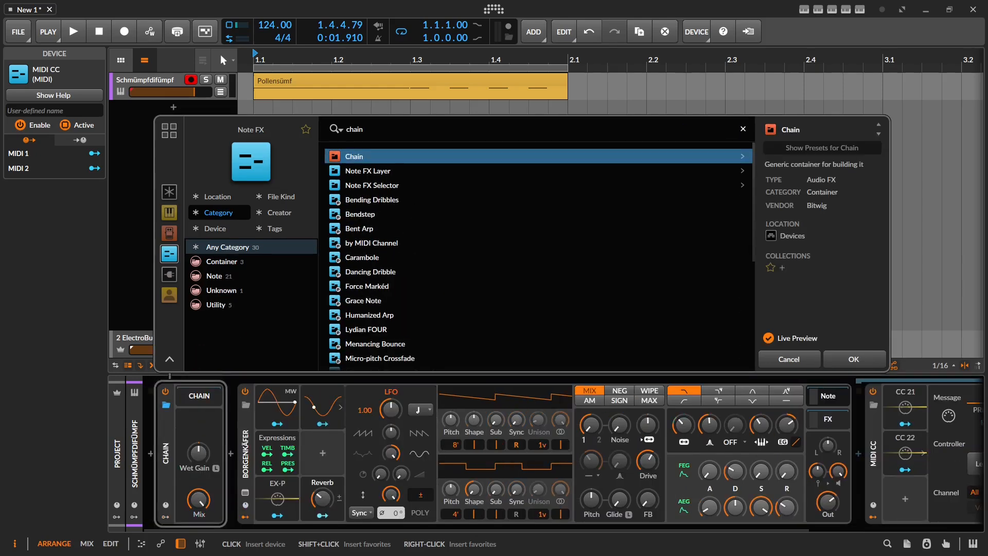
key("Return")
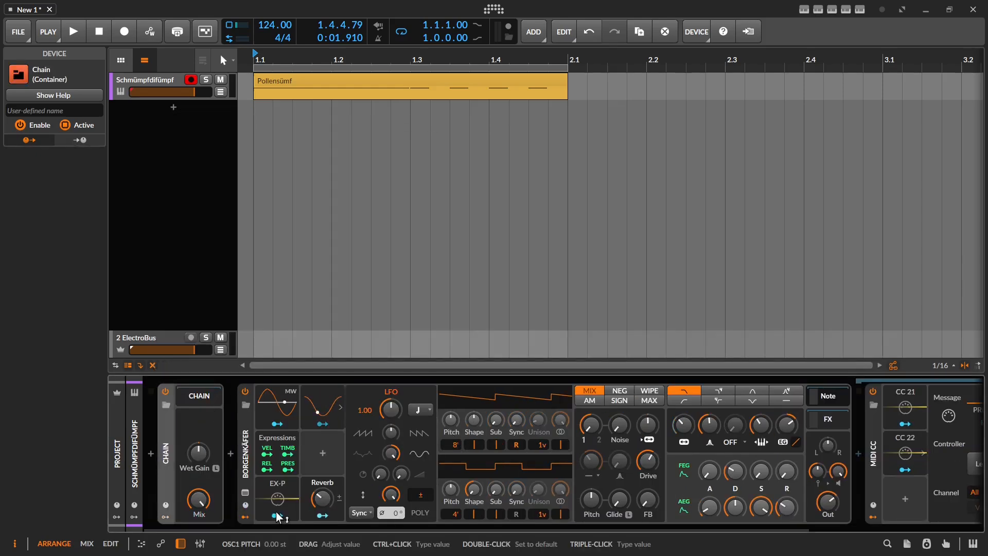
Step: Copy the synth's LFO into the Chain's modulator slot and move MIDI CC before the synth
left_click(169, 516)
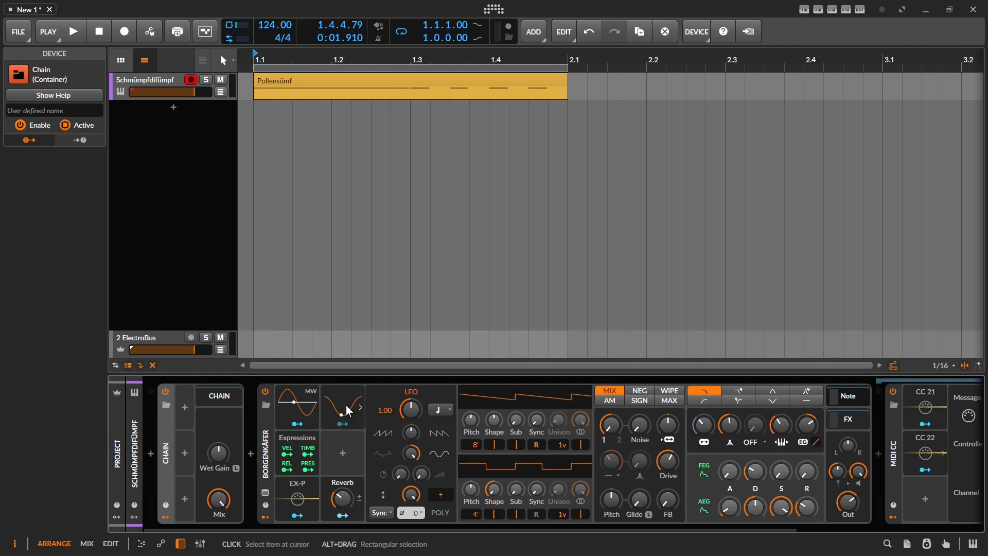
left_click_drag(345, 405, 199, 416)
left_click_drag(199, 418, 206, 419)
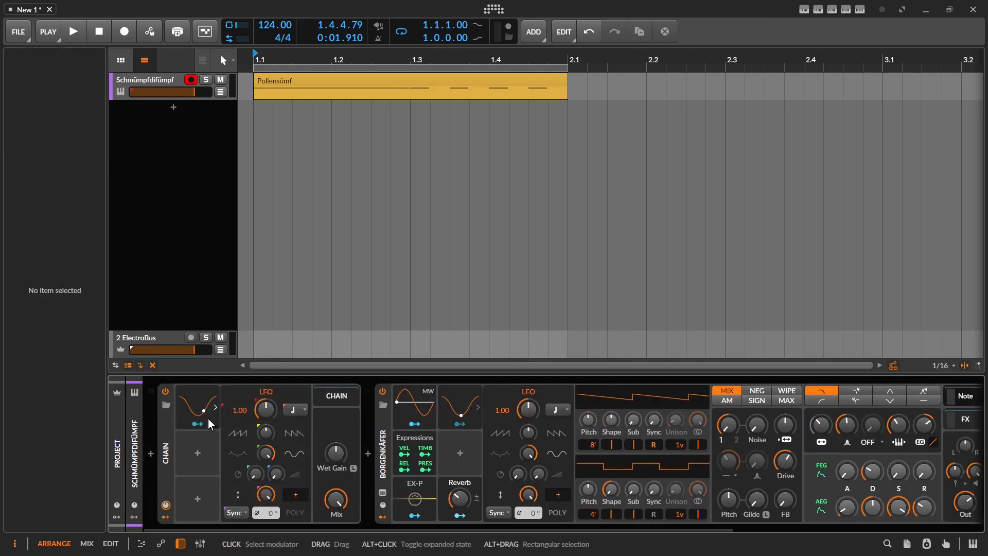
left_click(200, 414)
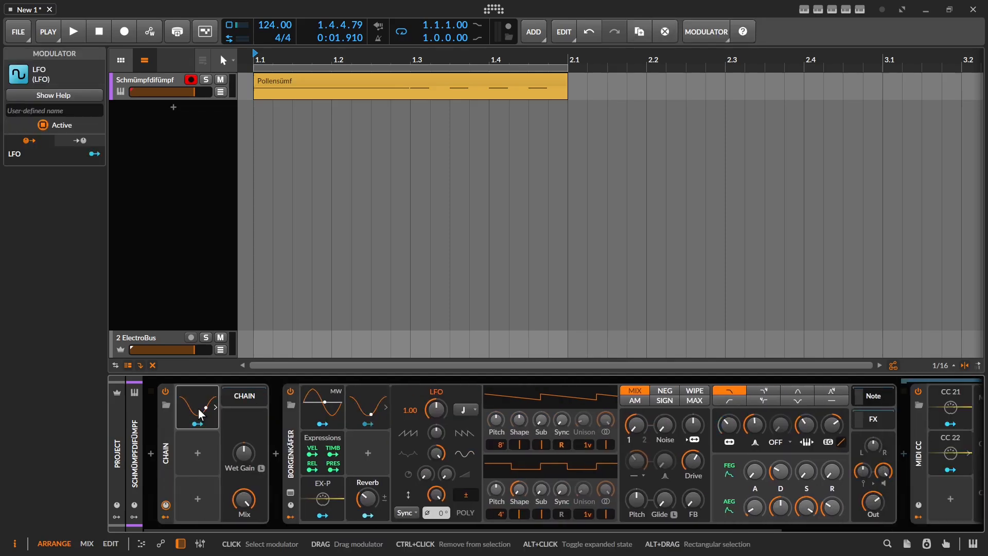
left_click_drag(923, 473, 276, 450)
Step: Load Surge XT into the chain and map the Chain's LFO to its M1 macro
left_click(276, 453)
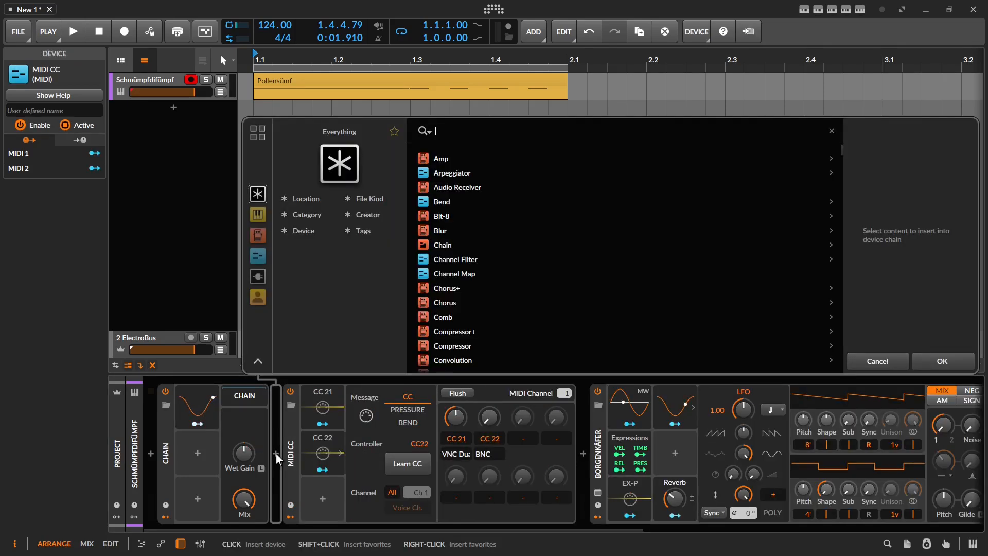
type("surge")
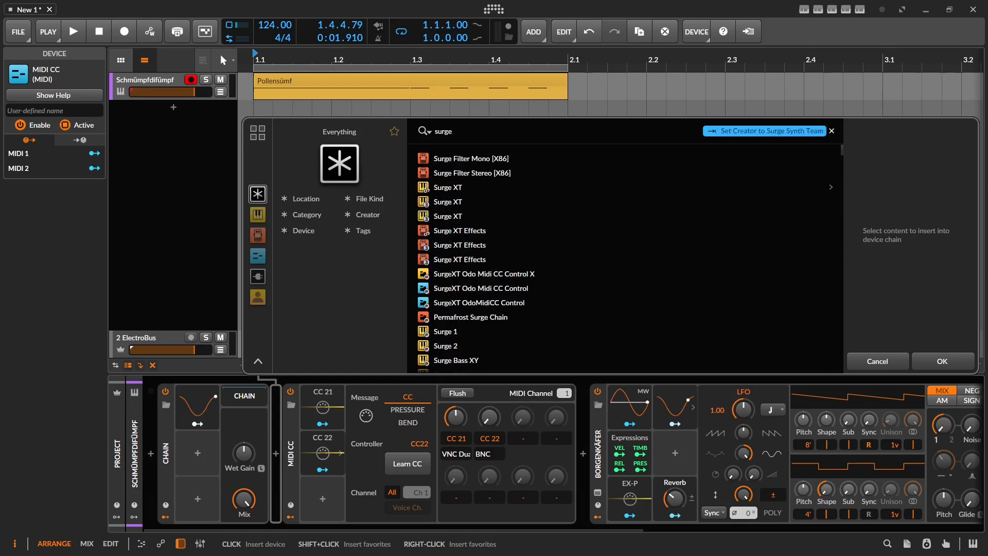
key("Down")
key("Down")
key("Down")
key("Return")
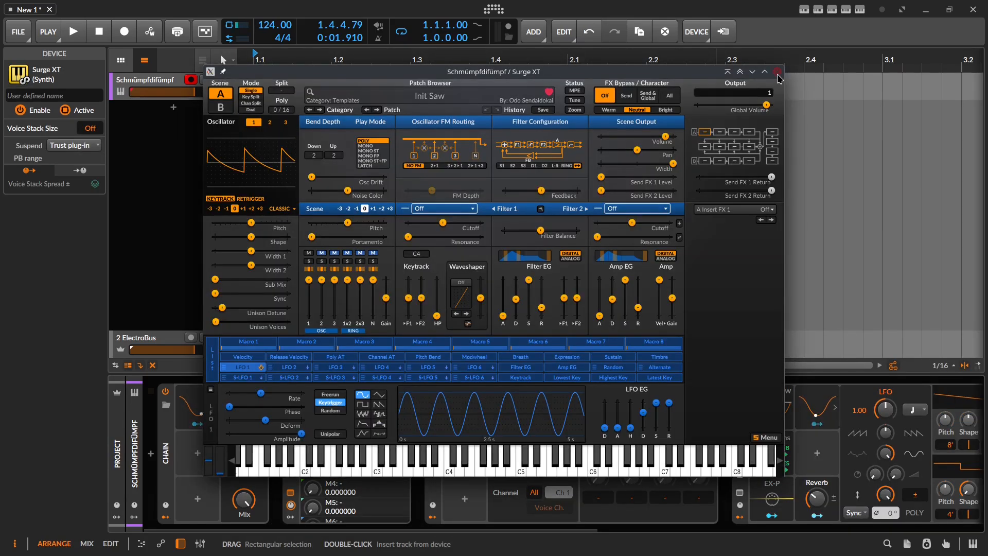
left_click(779, 74)
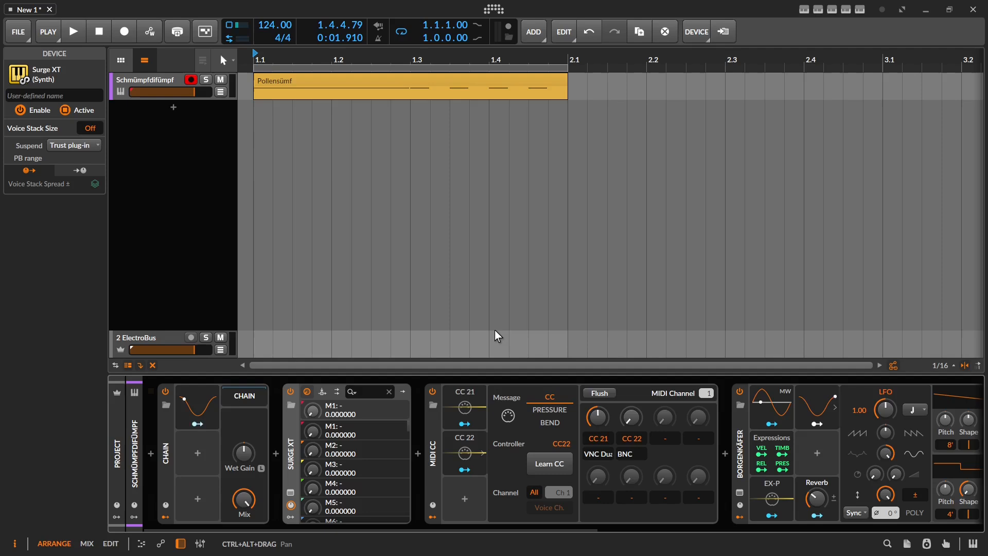
left_click(198, 423)
left_click_drag(310, 434, 319, 440)
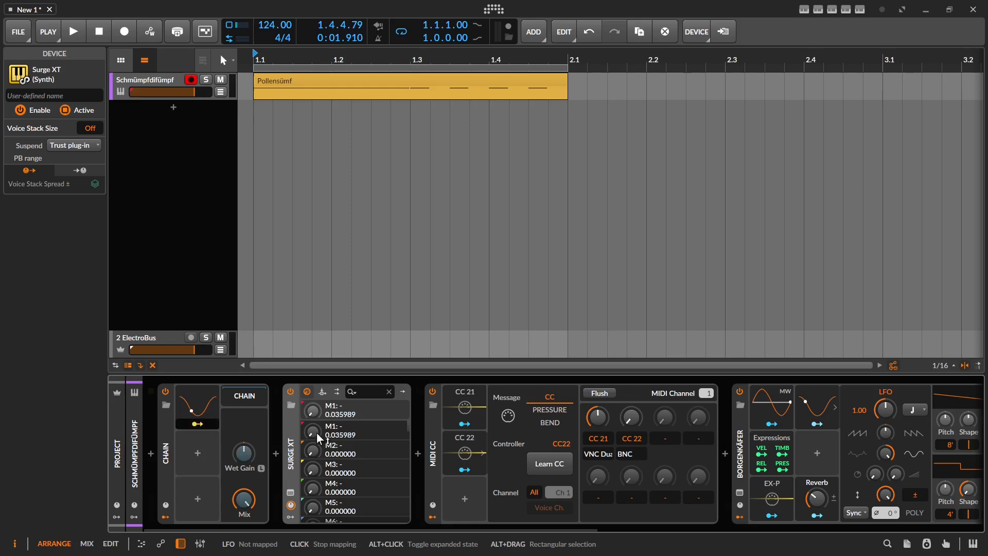
Step: Move Surge XT and then the MIDI CC device inside the Chain container
left_click_drag(292, 440, 237, 398)
left_click(594, 455)
left_click(246, 396)
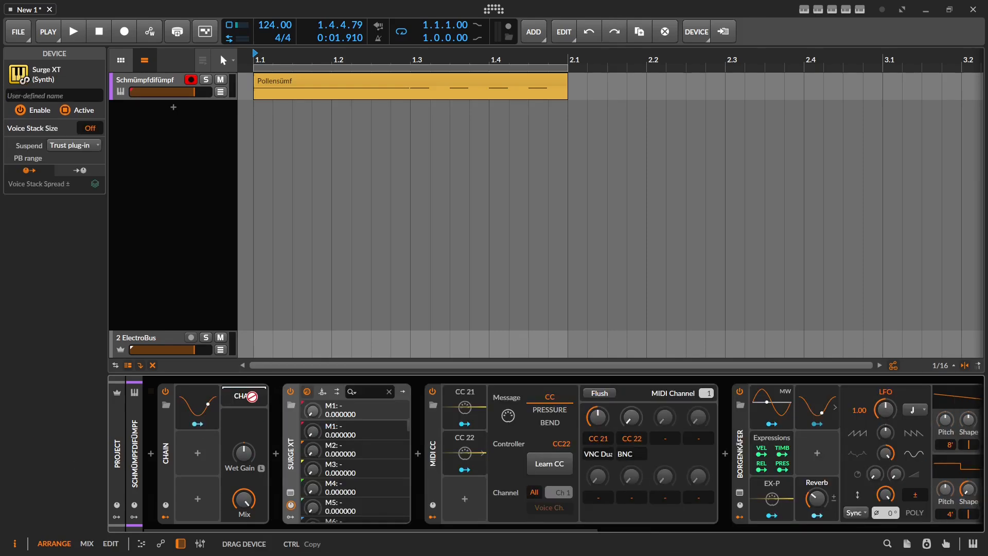
left_click(246, 397)
left_click(246, 396)
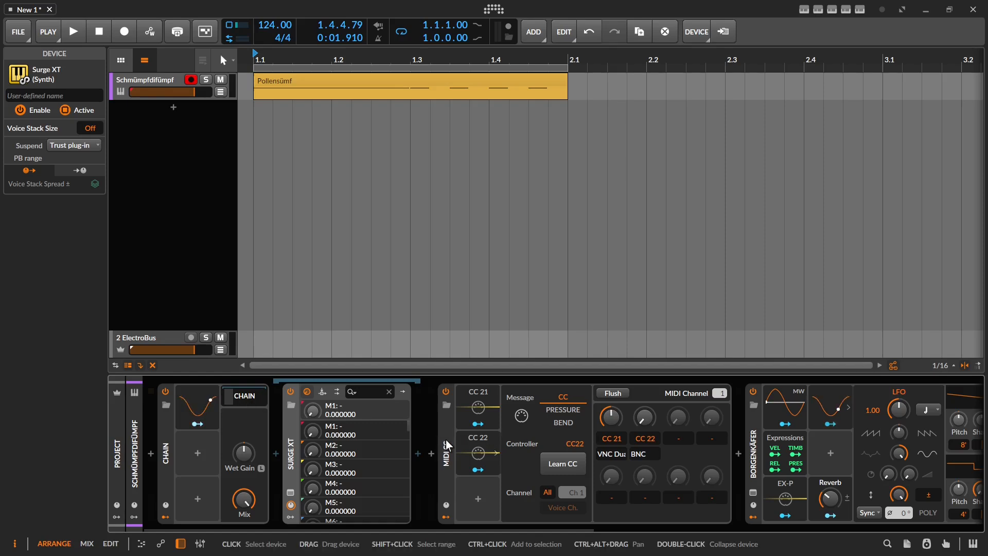
left_click_drag(446, 440, 408, 437)
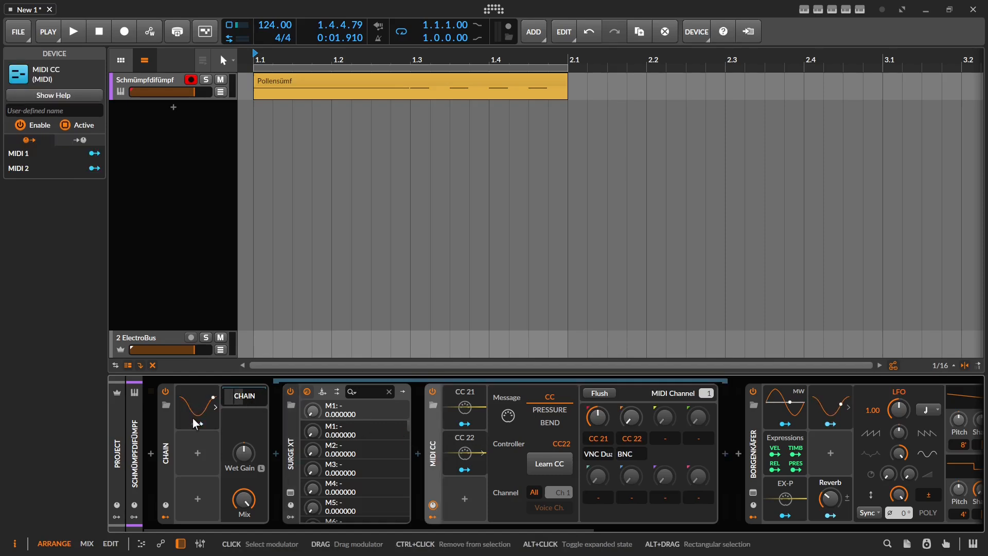
Step: Make the Chain's LFO modulate Surge XT's M1 and MIDI CC knobs 1 and 2
left_click(193, 418)
left_click(202, 424)
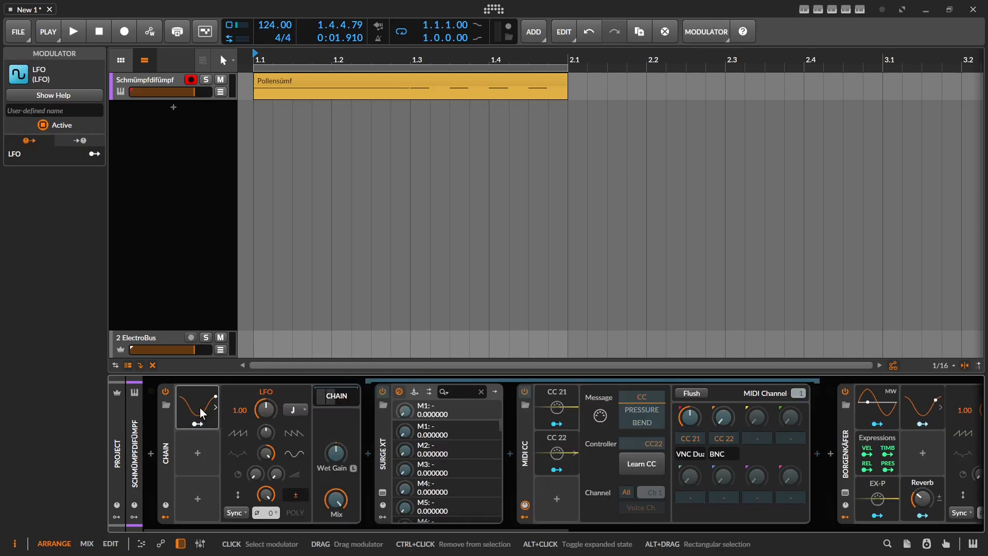
left_click(200, 409)
left_click_drag(312, 432, 312, 355)
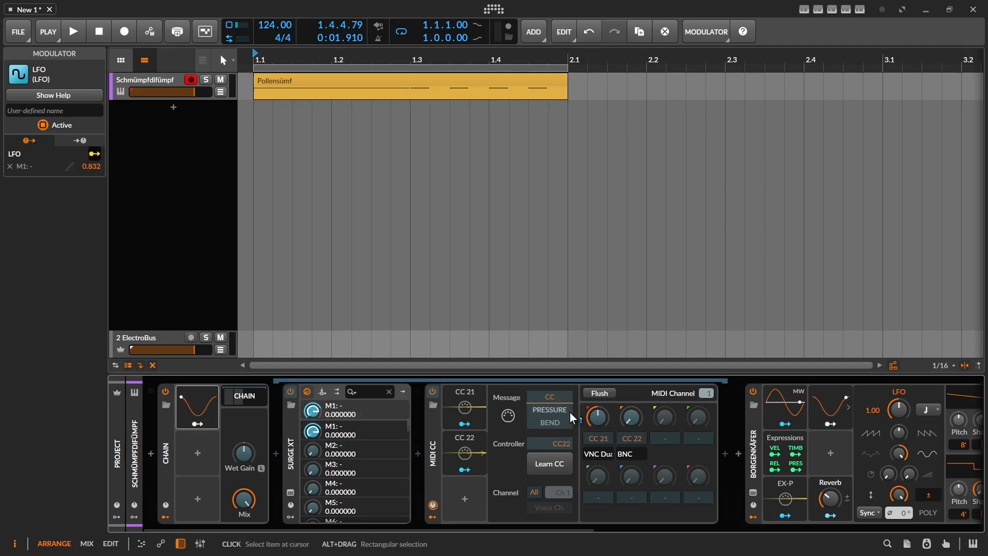
left_click_drag(598, 418, 598, 369)
left_click_drag(635, 418, 635, 361)
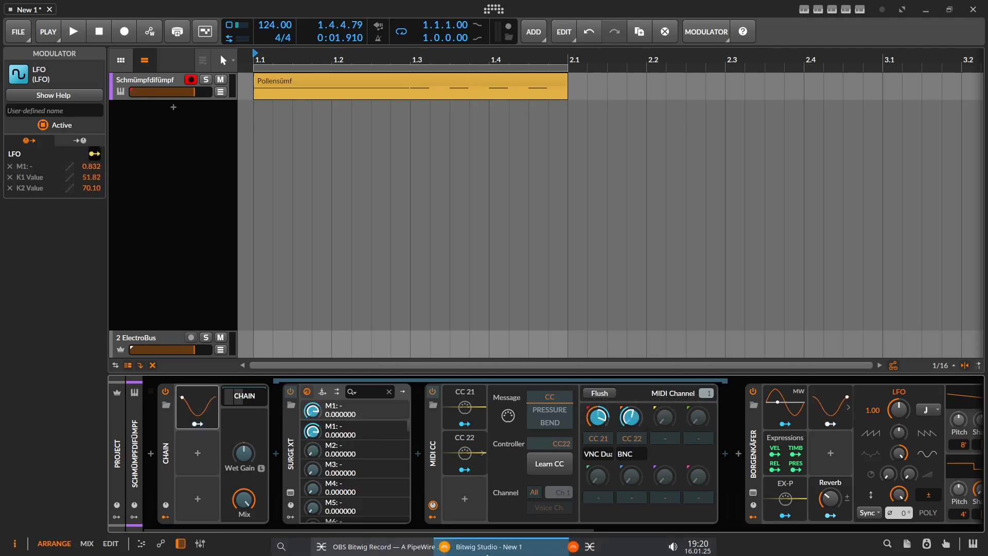
Step: Copy M1's LFO modulation and paste it onto knobs 1 and 2, giving each amount 105.7
right_click(311, 431)
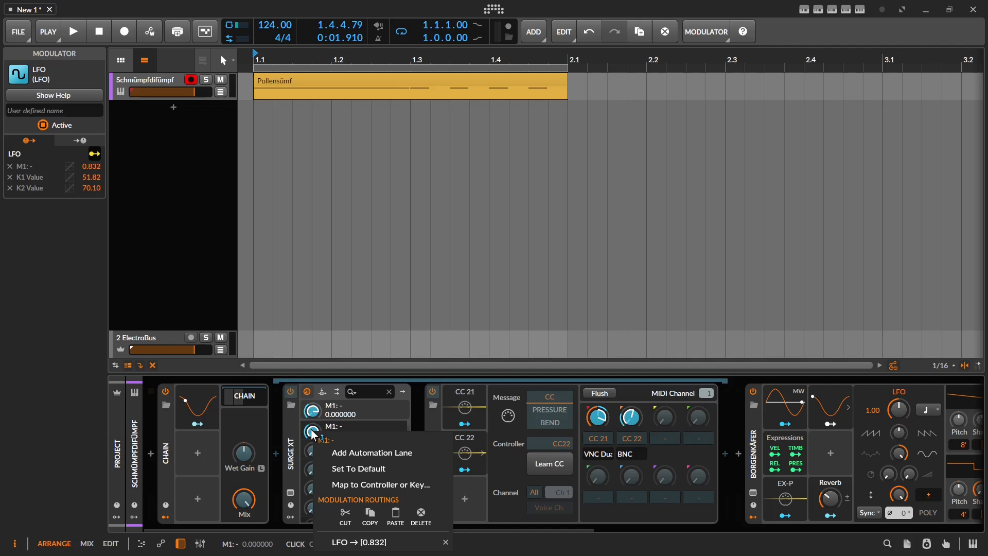
left_click(371, 518)
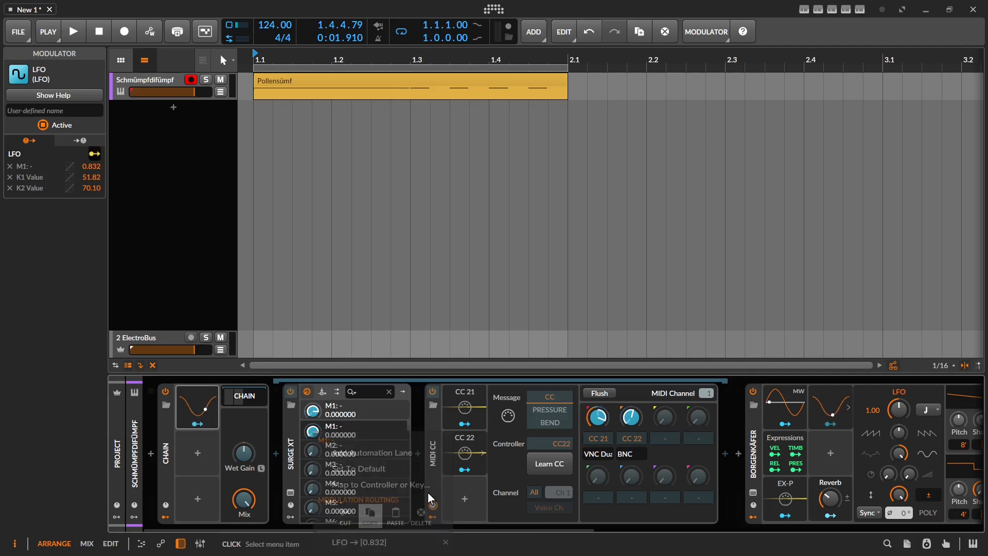
right_click(598, 418)
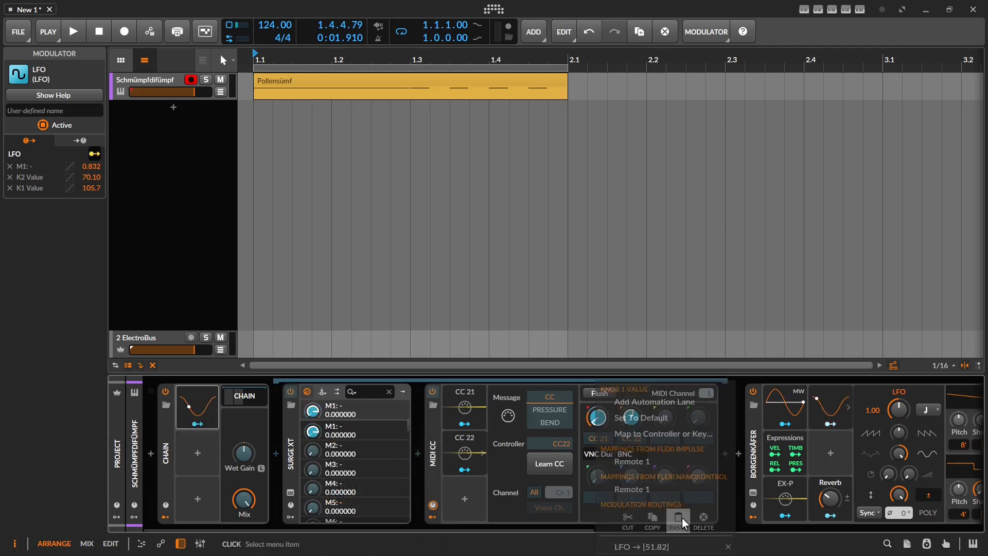
left_click(679, 518)
right_click(628, 417)
left_click(708, 518)
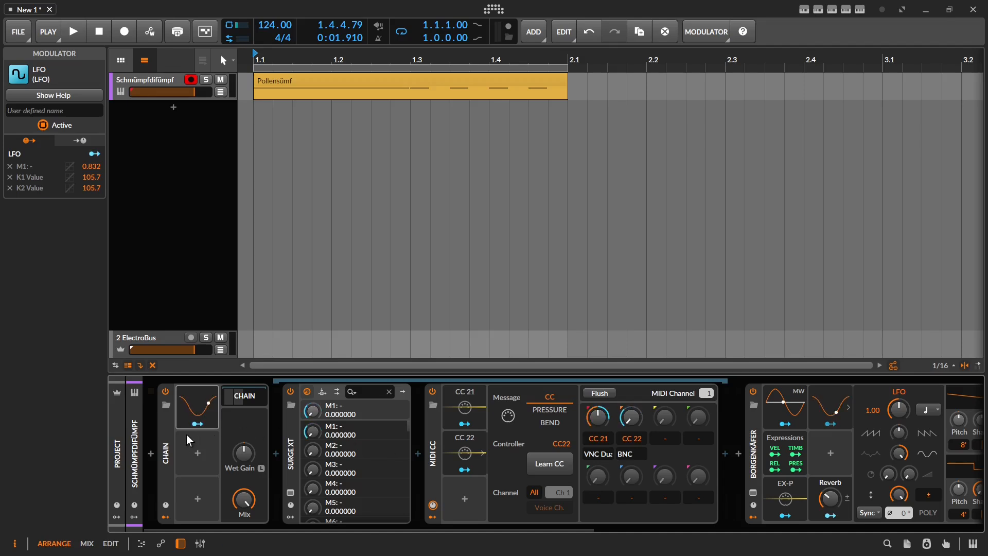
Step: Delete the Chain container with Surge XT, then inspect Borgenkäfer's LFO targets and the MIDI CC device
left_click(166, 444)
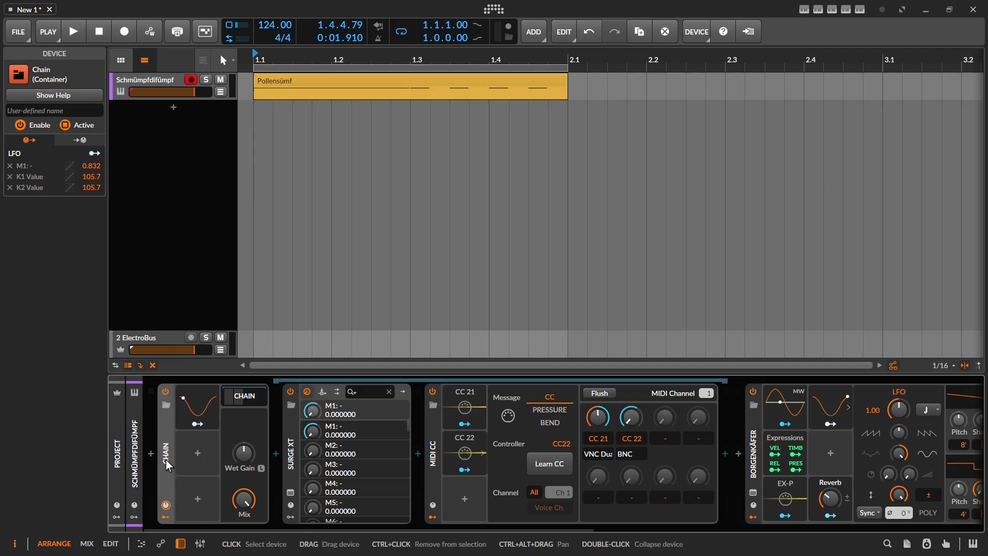
key("Delete")
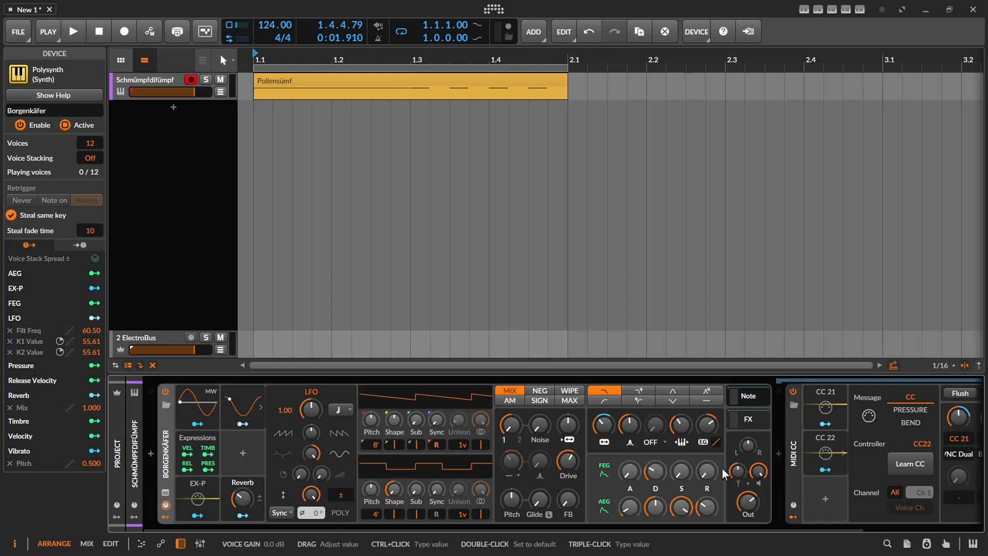
left_click(234, 403)
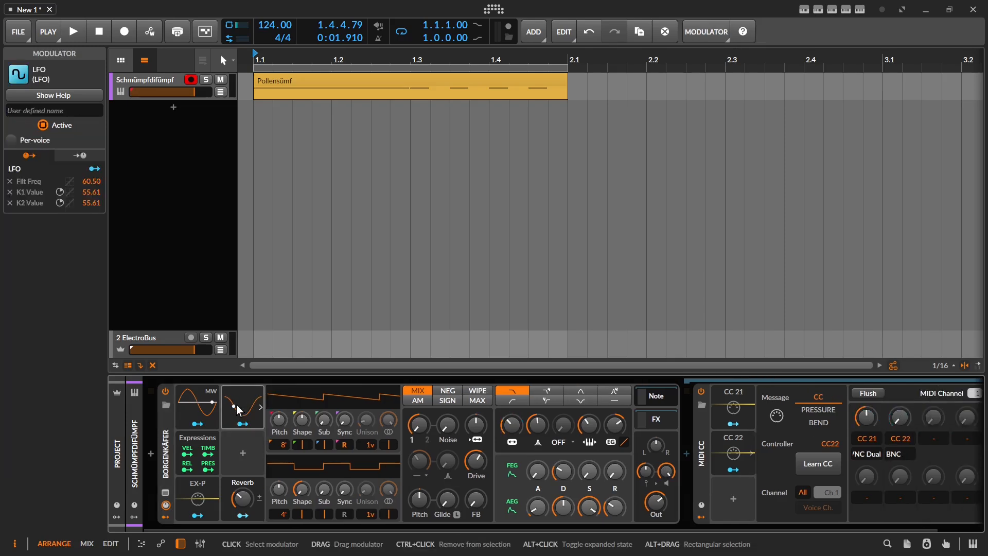
left_click(697, 443)
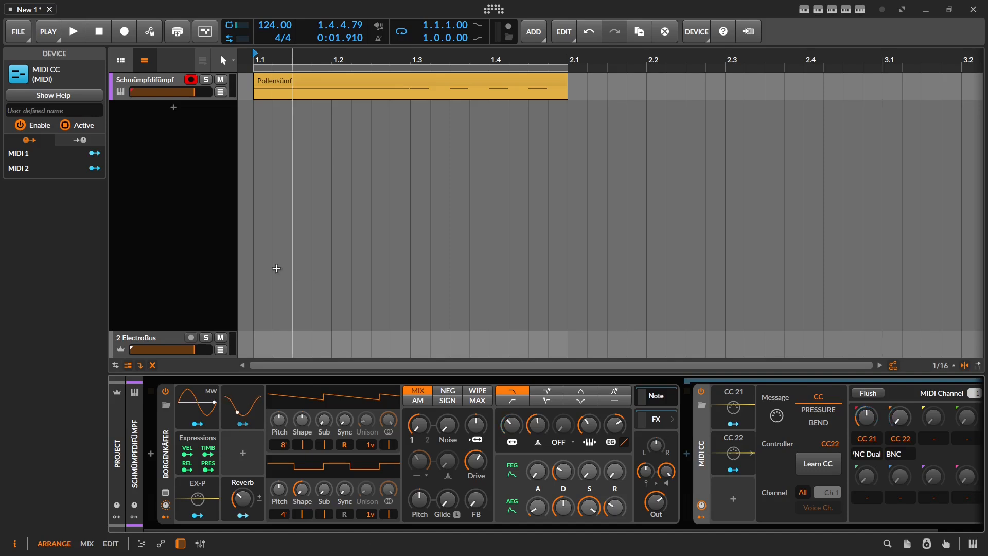
left_click(186, 189)
Step: Add an instrument track, move the MIDI CC device onto it, and open its input source list
right_click(187, 190)
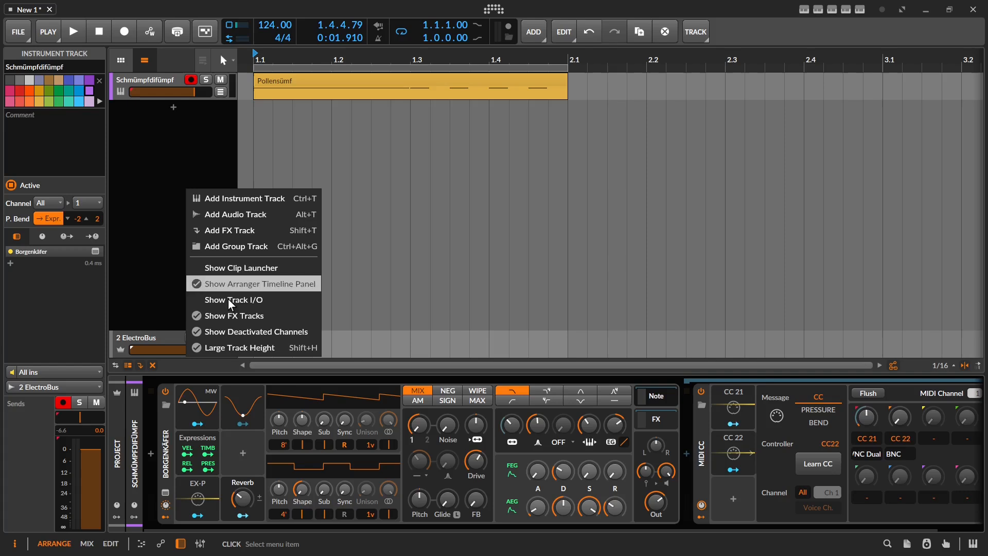
left_click(239, 202)
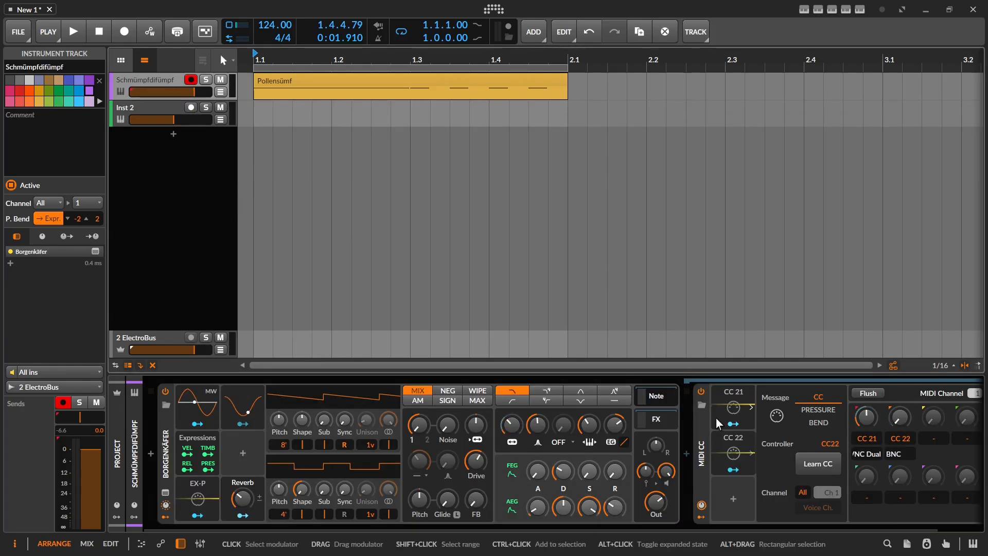
left_click_drag(697, 461, 145, 110)
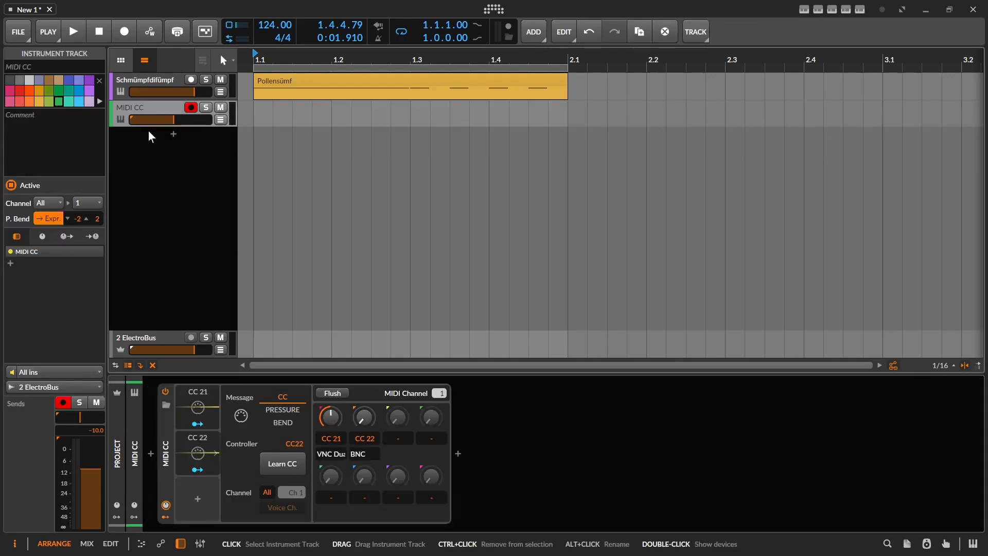
left_click(170, 462)
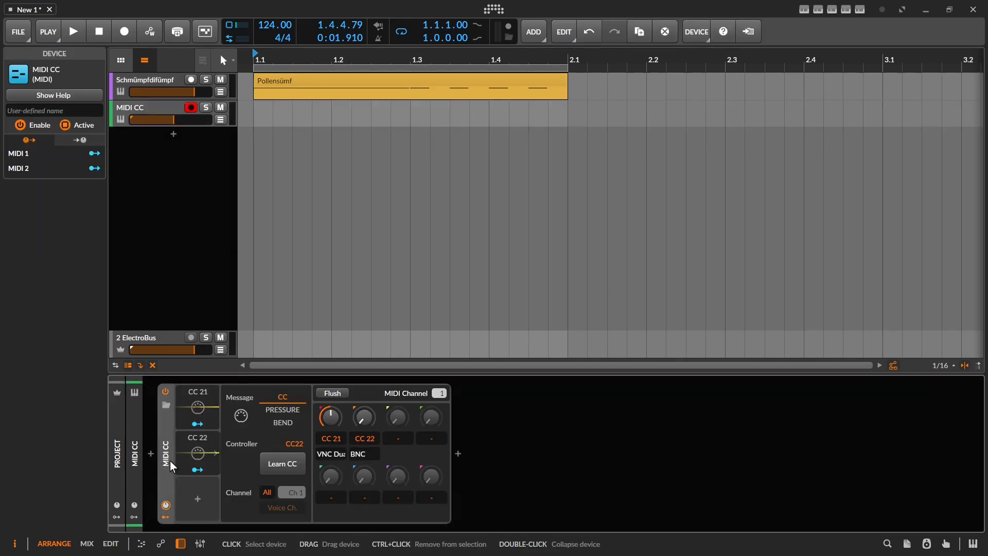
left_click(147, 106)
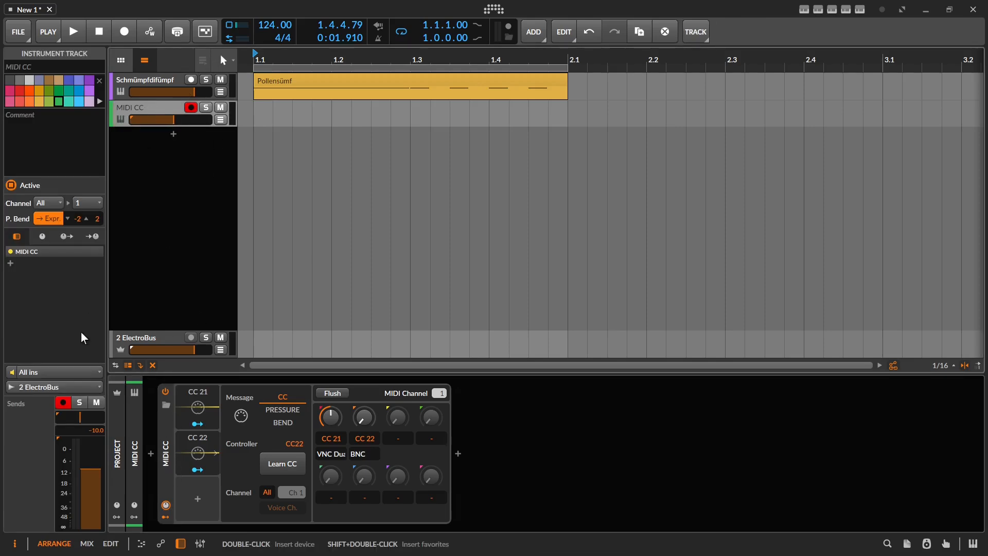
left_click(76, 372)
Step: Set the MIDI CC track's input to Schmümpfdifümpf > Borgenkäfer Chains > Note > MIDI CC
mouse_move(85, 340)
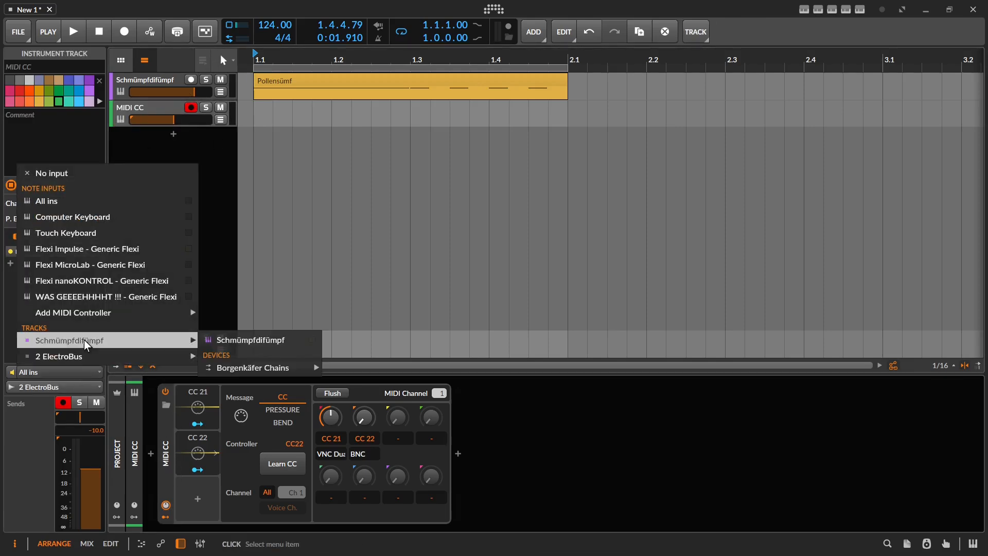
mouse_move(263, 367)
mouse_move(360, 367)
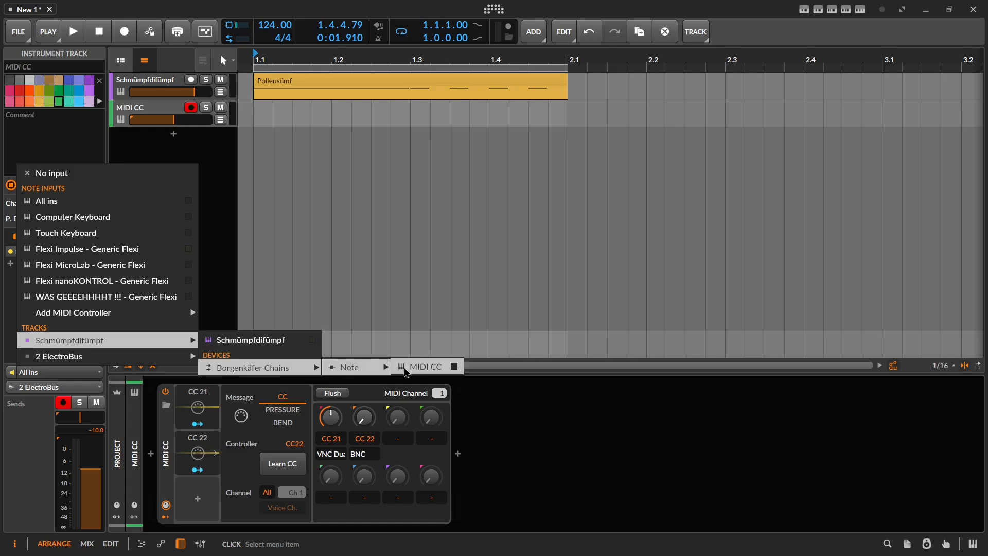
left_click(426, 366)
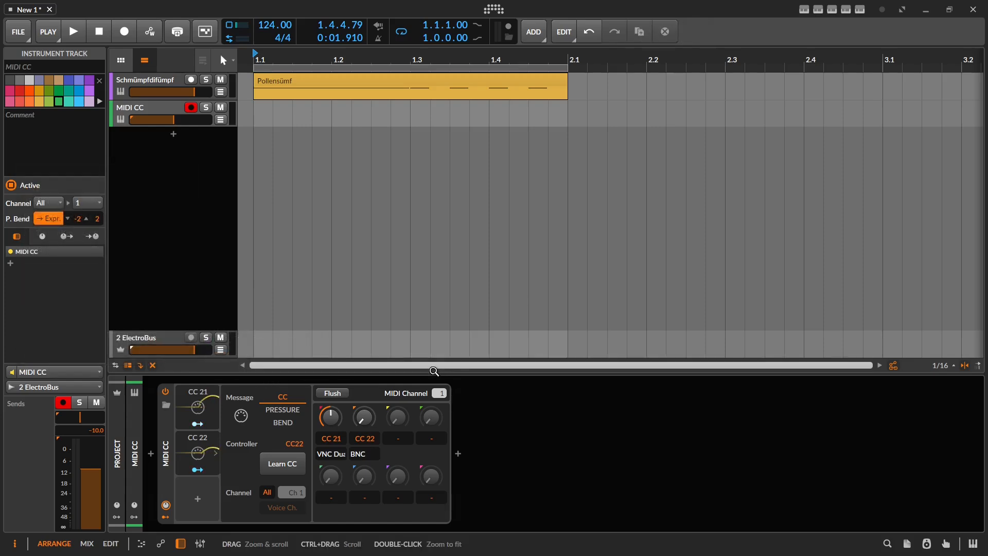
left_click(140, 80)
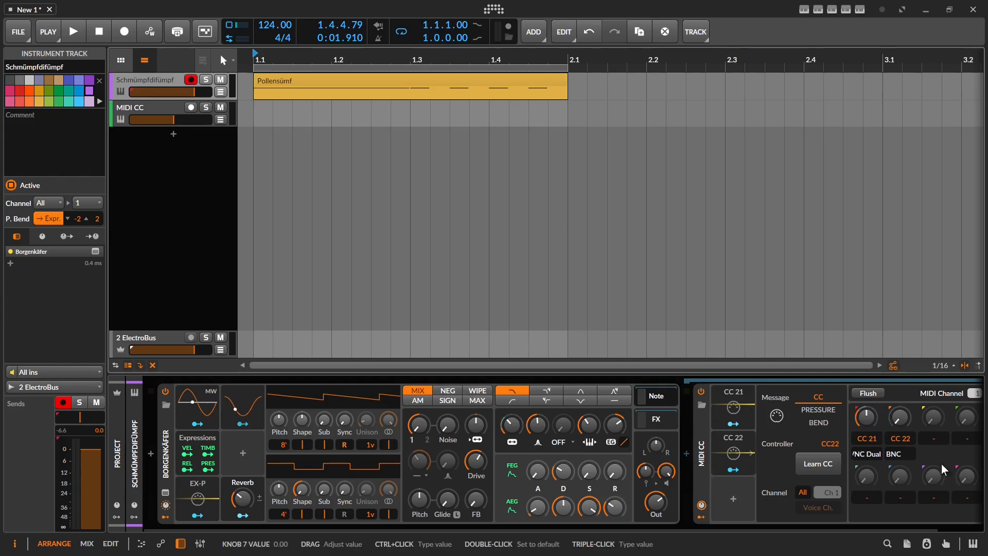
scroll(675, 430, "right", 2)
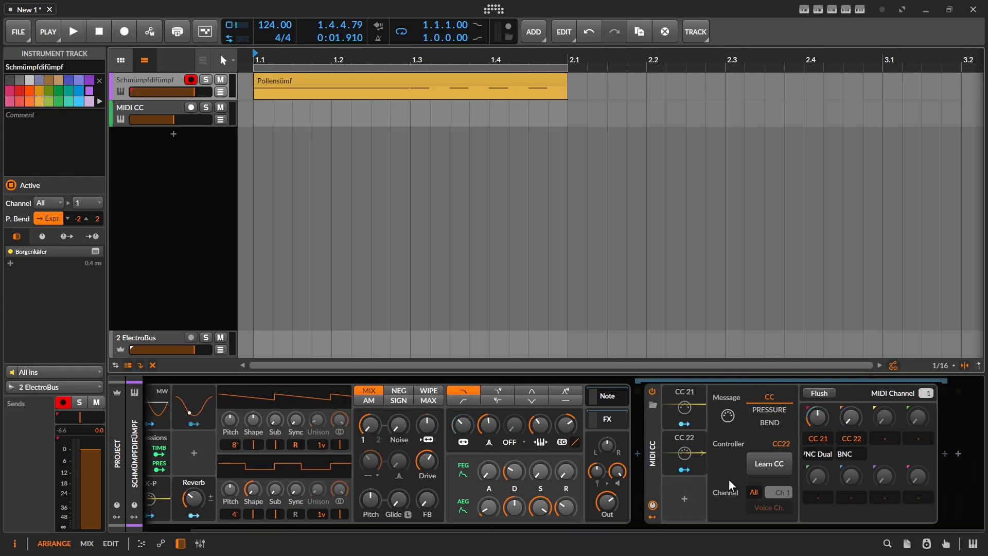
left_click(149, 105)
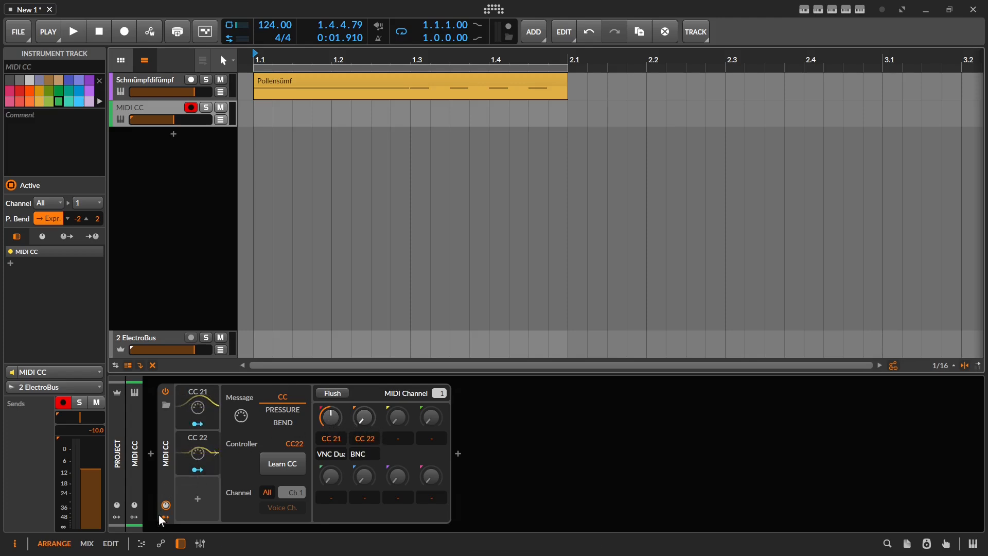
Step: Select the MIDI CC track and turn on Write Arranger Automation in the transport
left_click(187, 415)
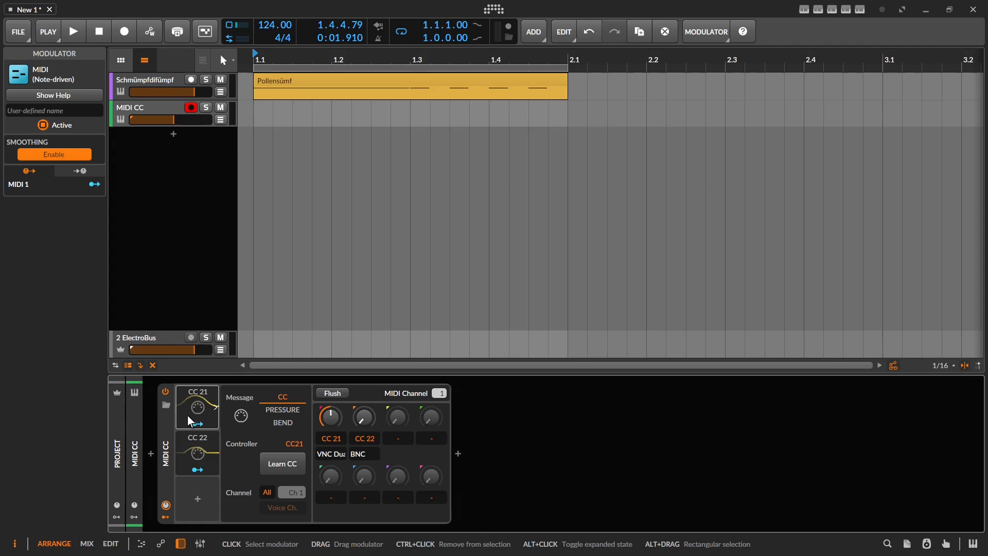
left_click(187, 416)
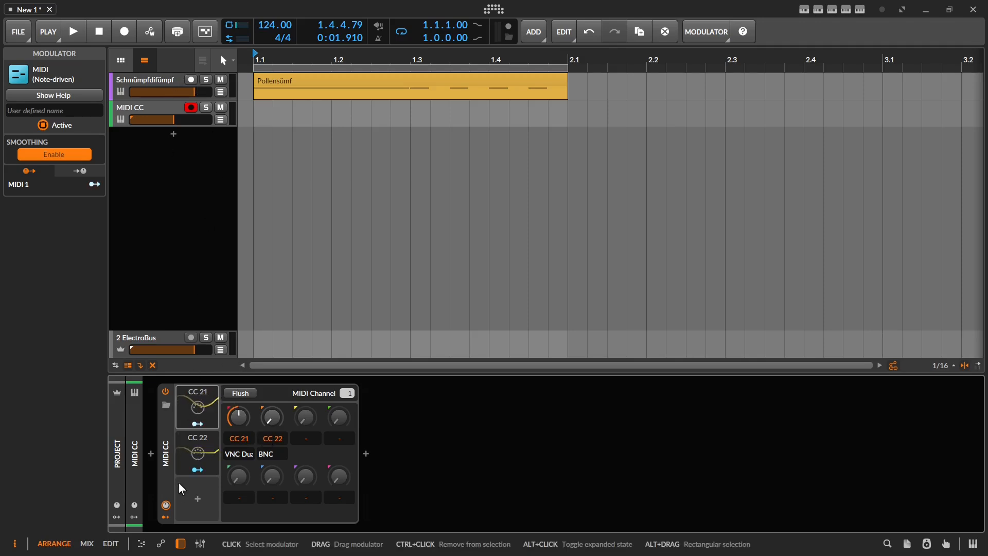
left_click(165, 112)
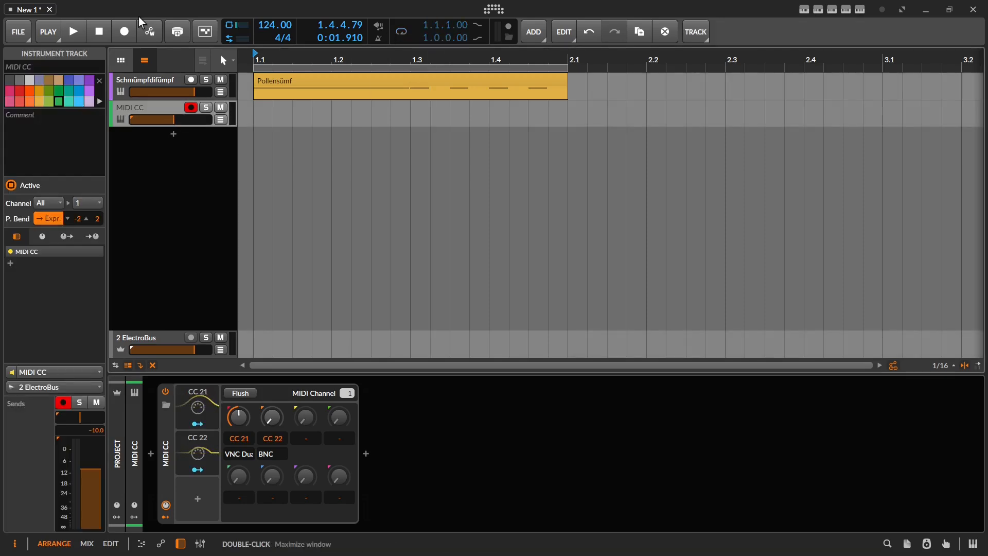
left_click(122, 29)
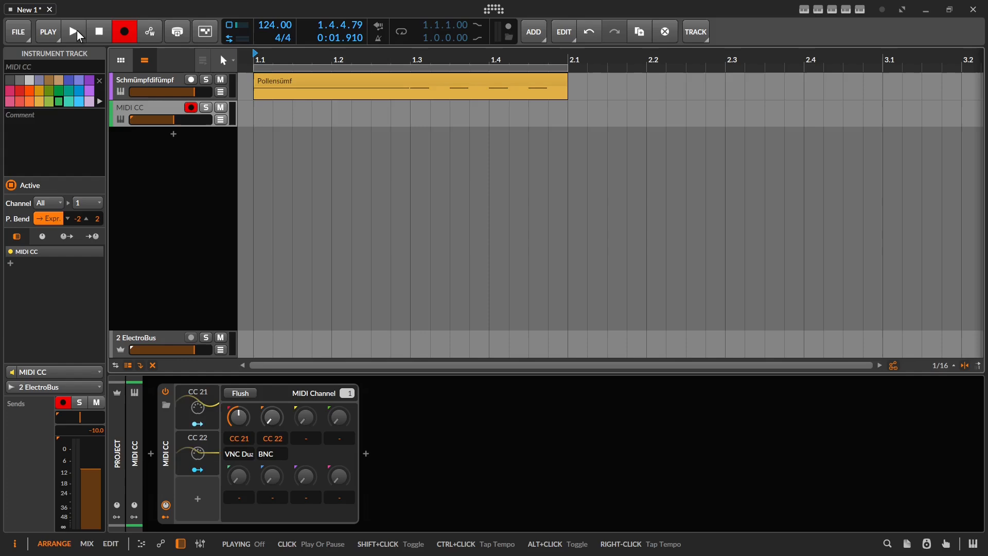
Step: Record about two bars of CC 21 and CC 22 modulation into a new MIDI CC #1 clip
left_click(220, 119)
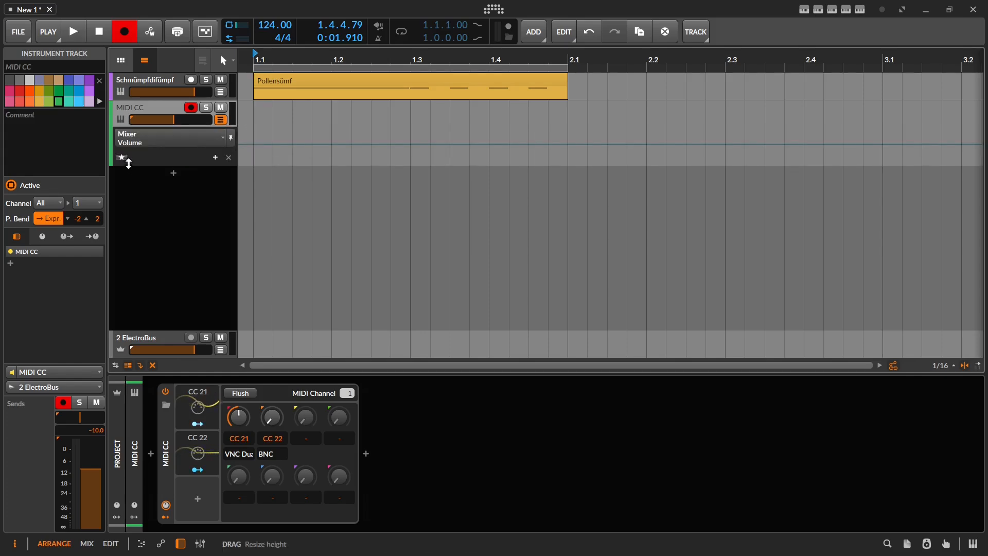
left_click(70, 32)
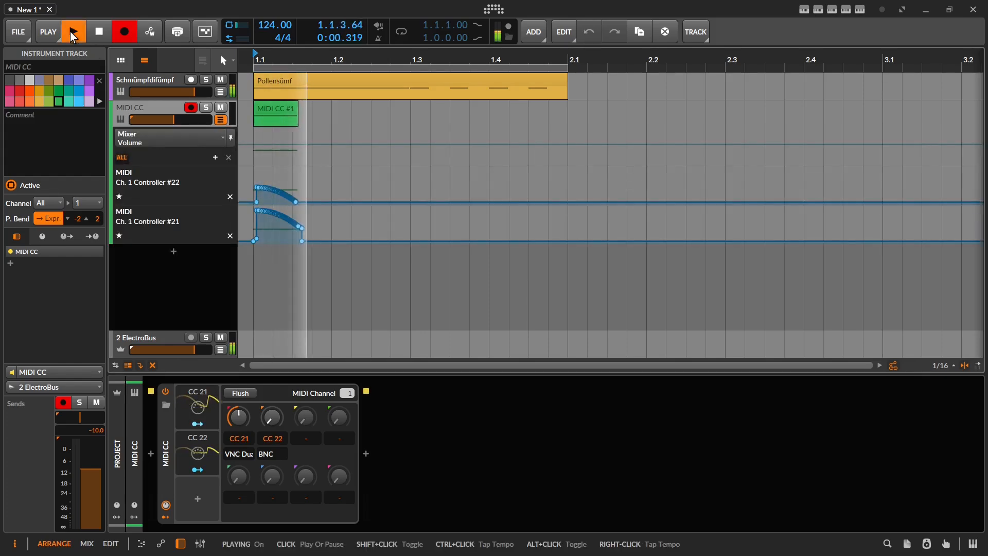
left_click(99, 32)
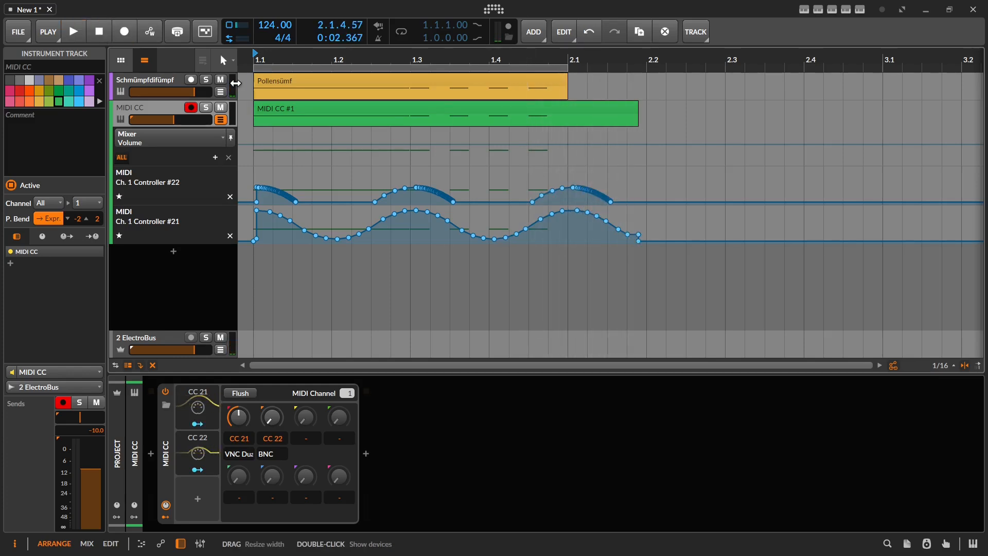
scroll(272, 228, "up", 4)
scroll(286, 227, "down", 1)
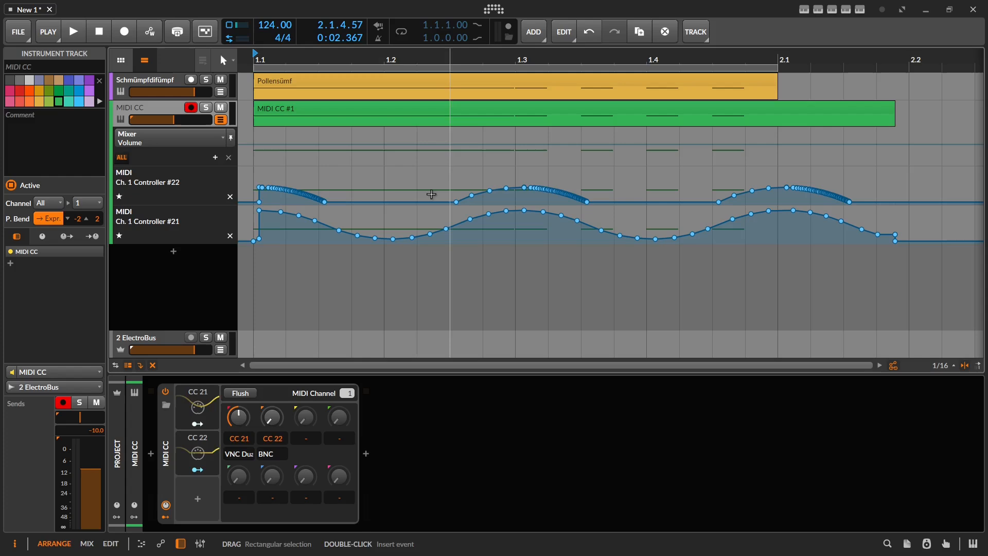
Step: Add a Borgenkäfer Filter Frequency automation lane to the Schmümpfdifümpf track
left_click(217, 94)
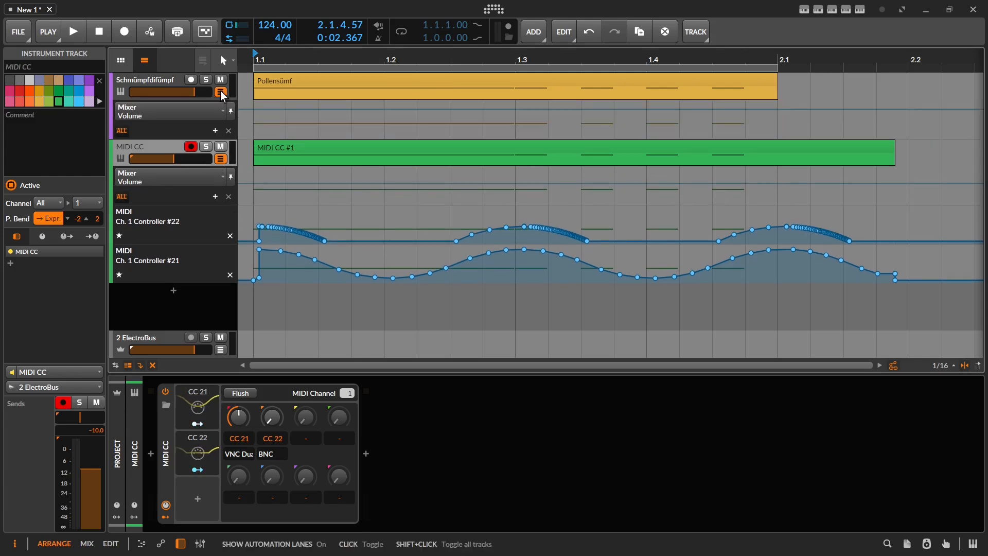
left_click(169, 107)
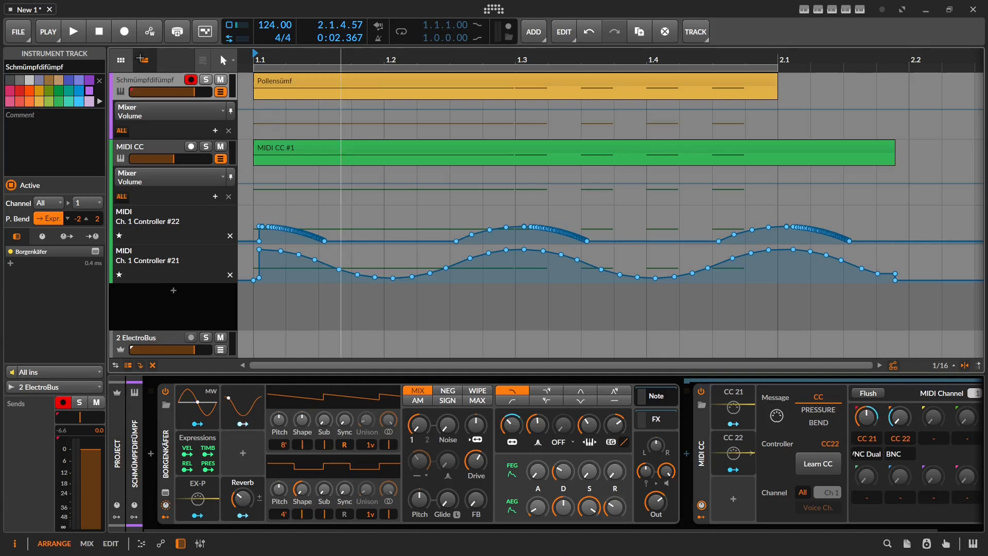
right_click(514, 427)
left_click(544, 449)
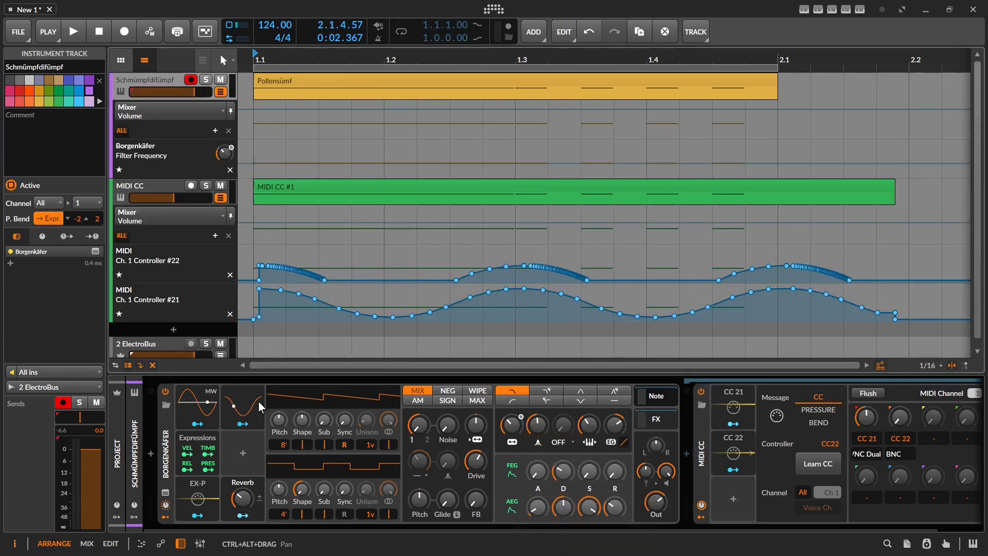
Step: Deactivate the synth's LFO modulator and switch to the Time Selection tool
right_click(237, 404)
left_click(266, 426)
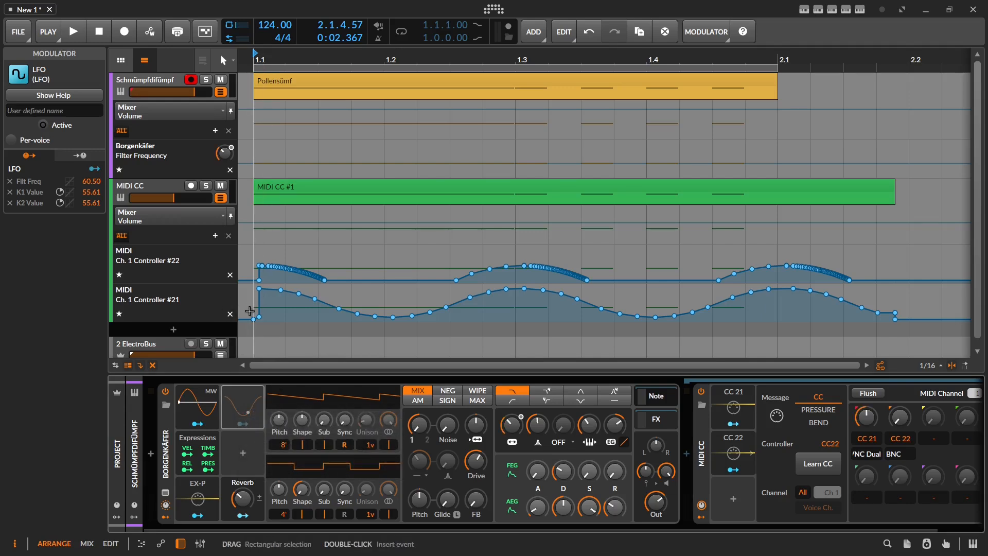
key("2")
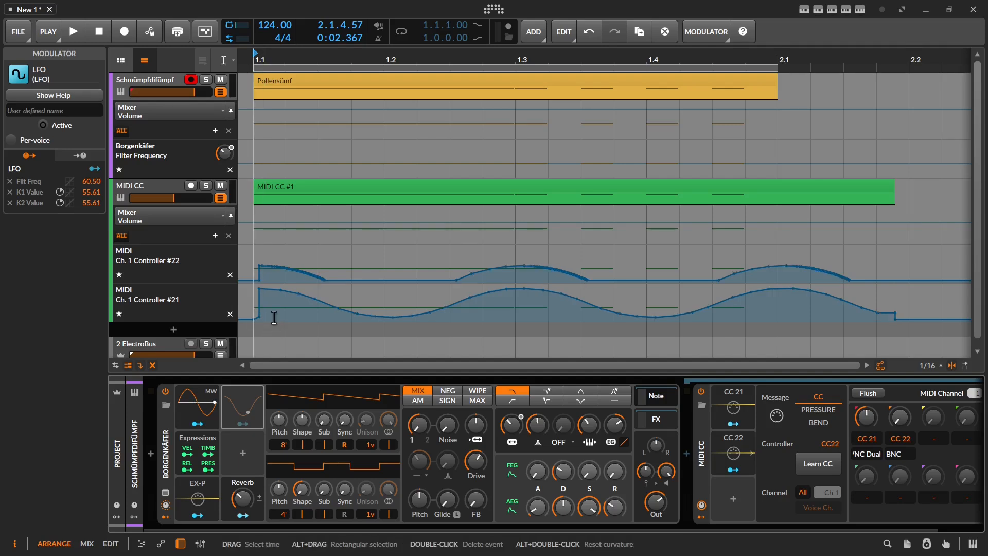
Step: Move the CC 21 automation from 1.1 to 2.1 into the Filter Frequency lane
left_click_drag(273, 317, 779, 333)
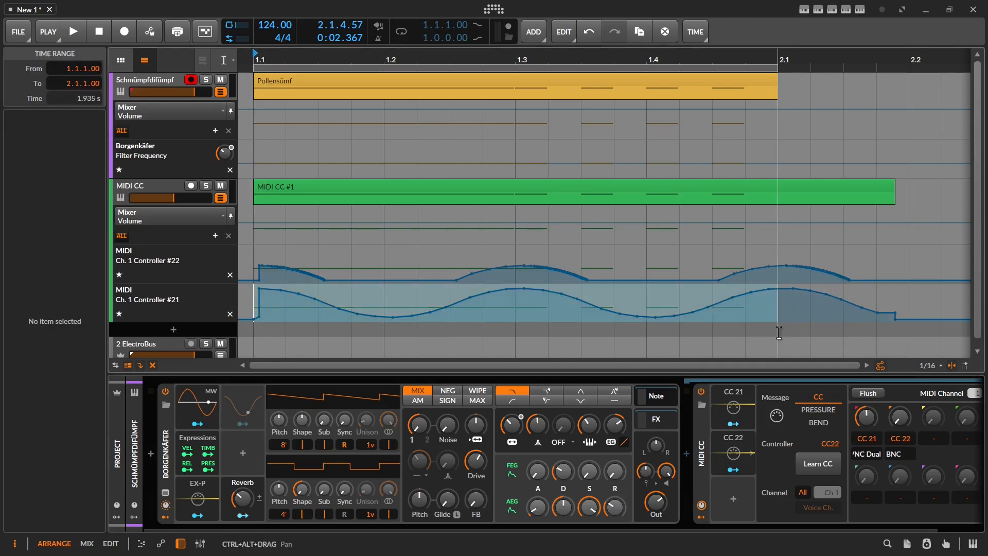
key("1")
left_click_drag(699, 311, 679, 161)
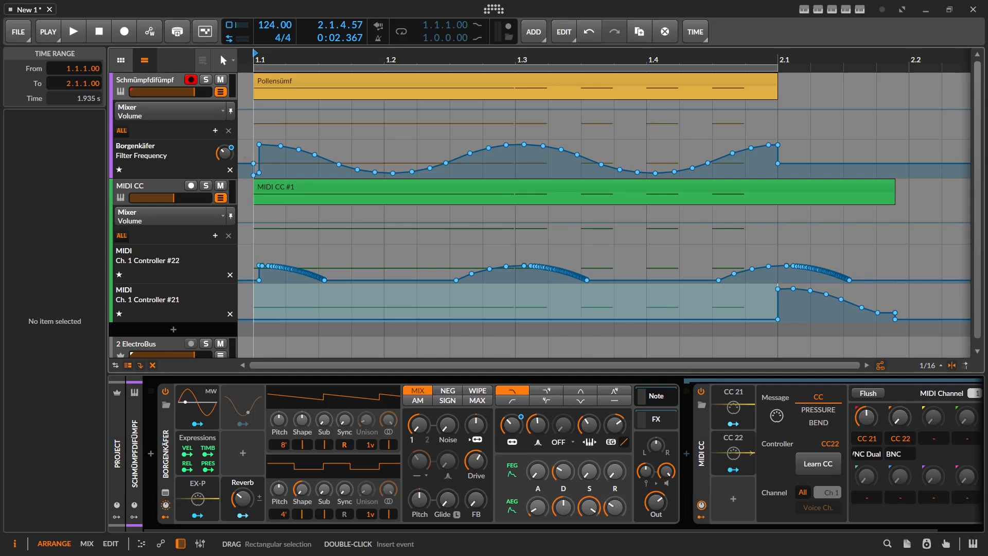
scroll(254, 171, "up", 5)
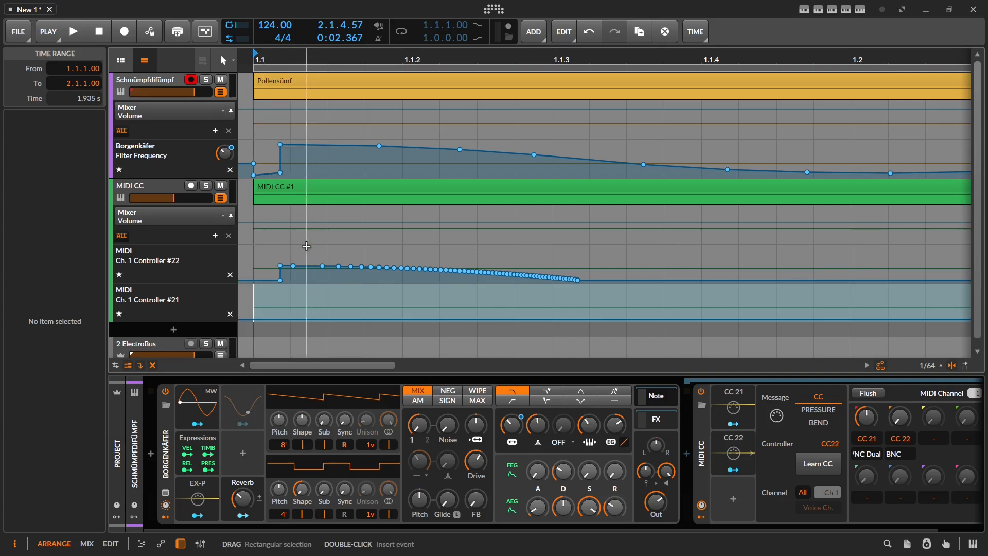
left_click_drag(330, 243, 290, 173)
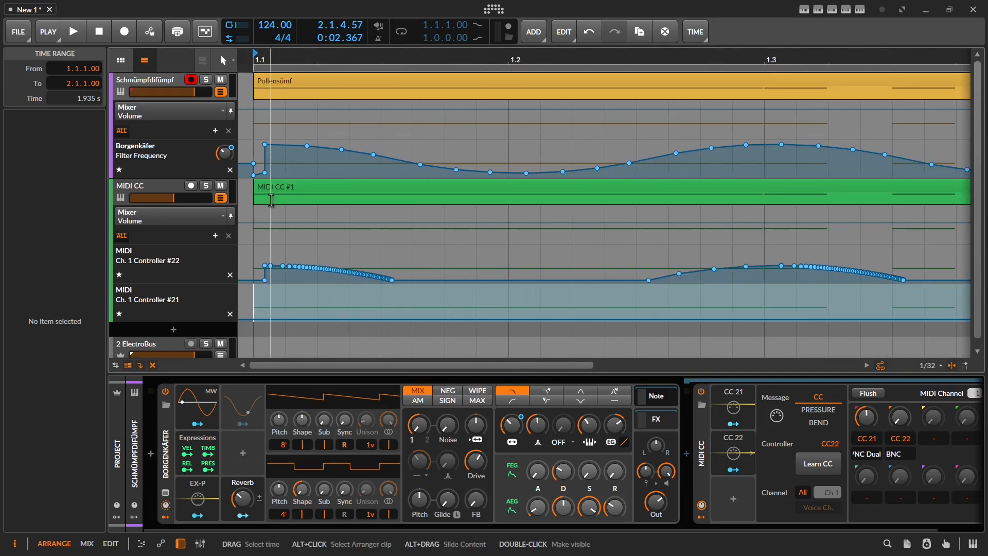
left_click_drag(271, 200, 410, 167)
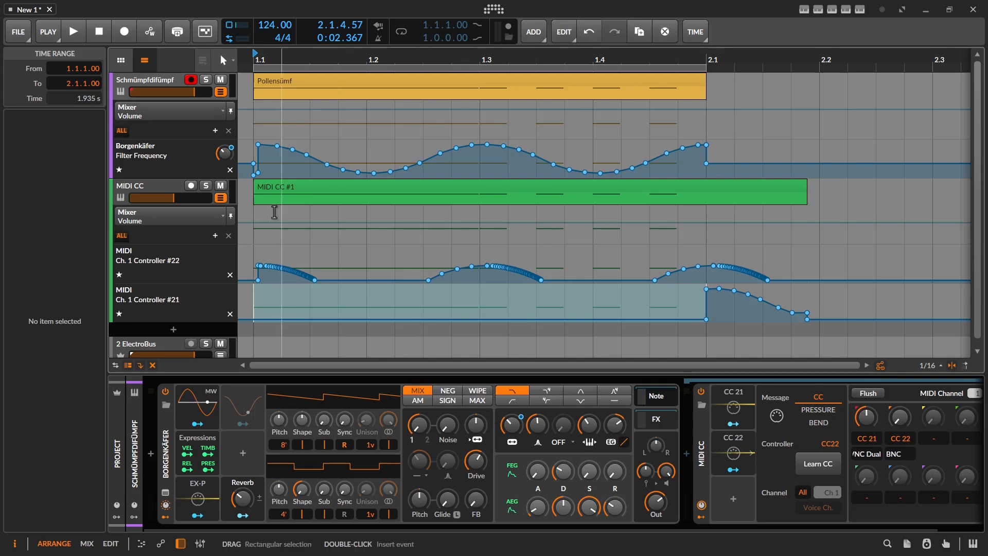
Step: Shift the Filter Frequency curve to start at 1.1 and move the 1.2 point to 10.3 Hz
key("2")
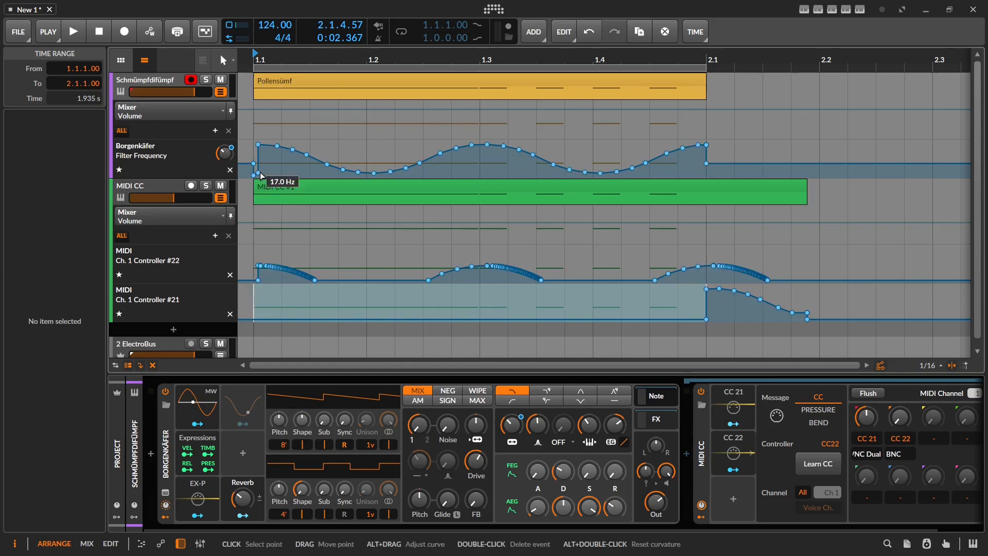
left_click_drag(258, 167, 692, 196)
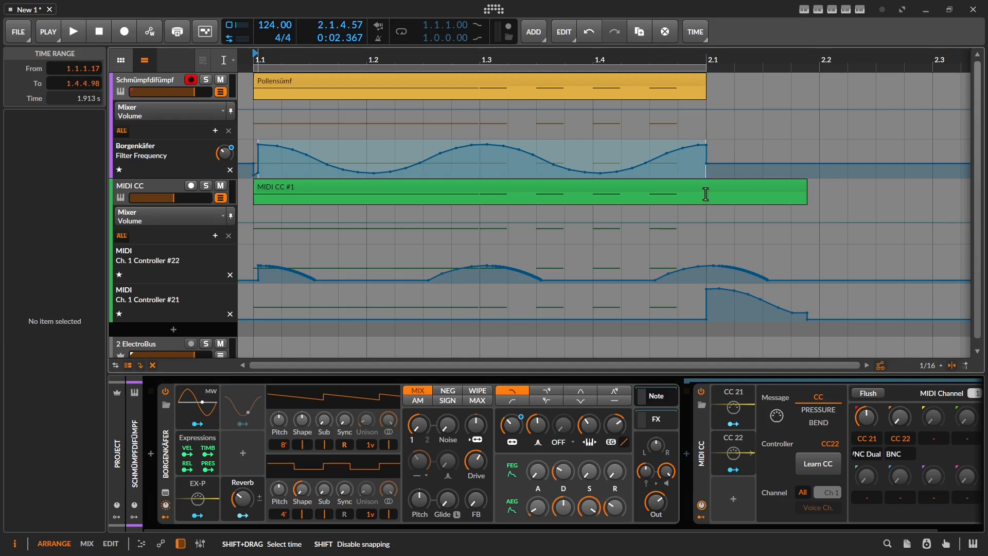
left_click_drag(399, 154, 382, 153)
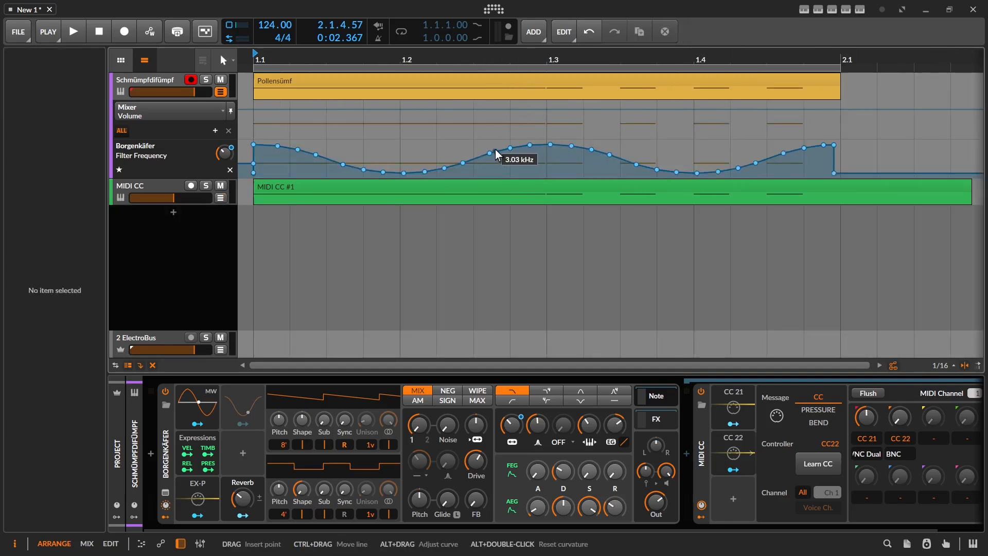
left_click_drag(404, 173, 421, 190)
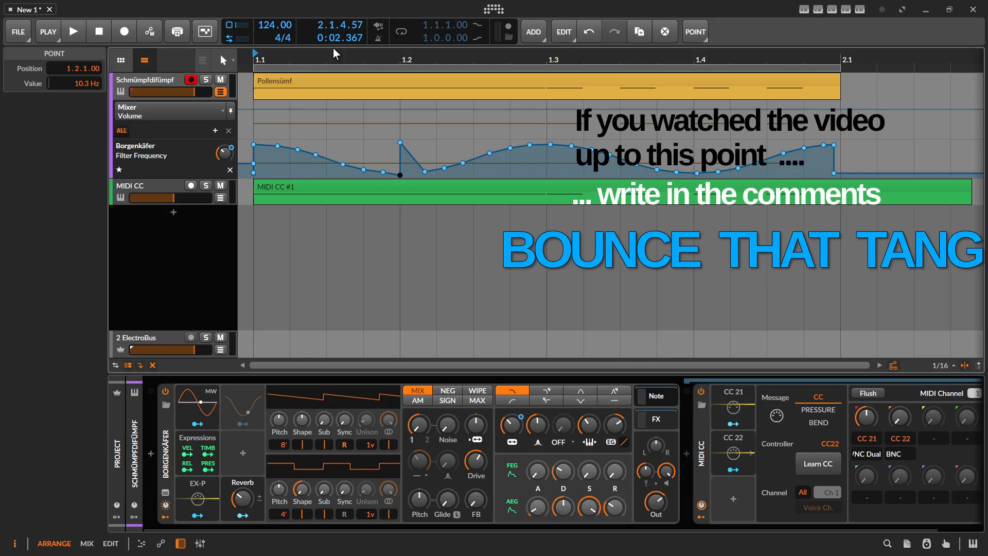
Step: Audition the filter automation, select the Pollensümf clip and turn on arrangement looping
key("space")
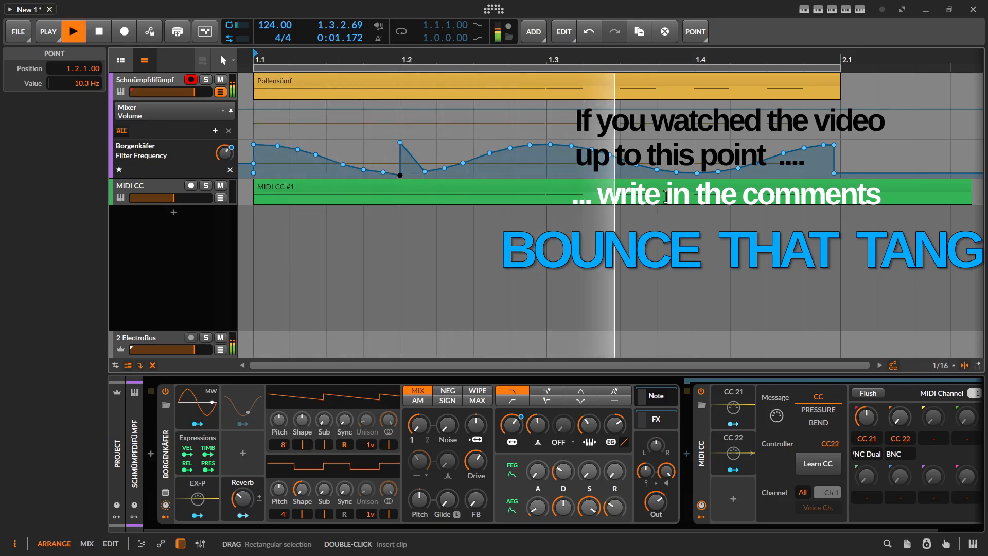
key("space")
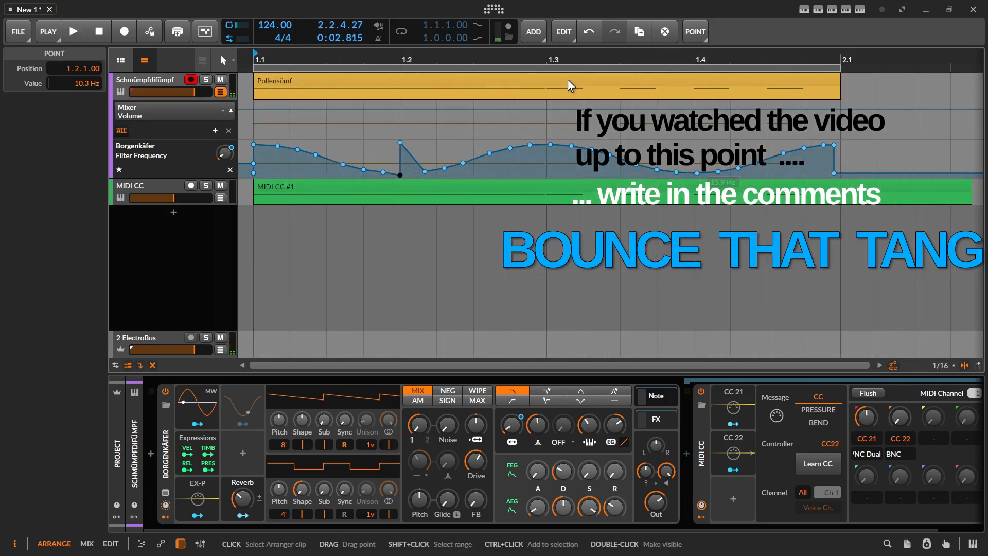
left_click(563, 80)
key("ctrl+l")
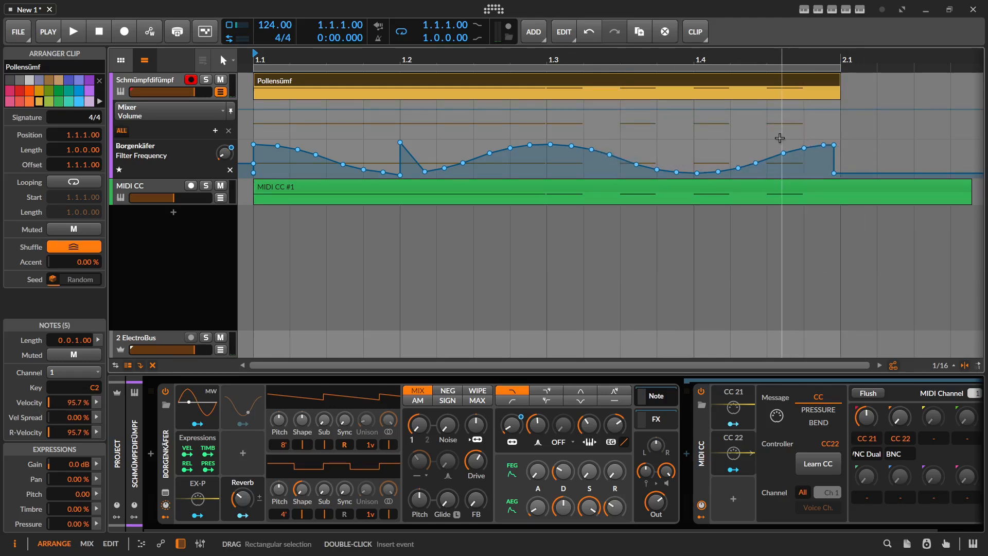
Step: Delete the last Filter Frequency points and add a 30.0 kHz peak at 1.3.3
left_click_drag(779, 138, 849, 164)
key("Delete")
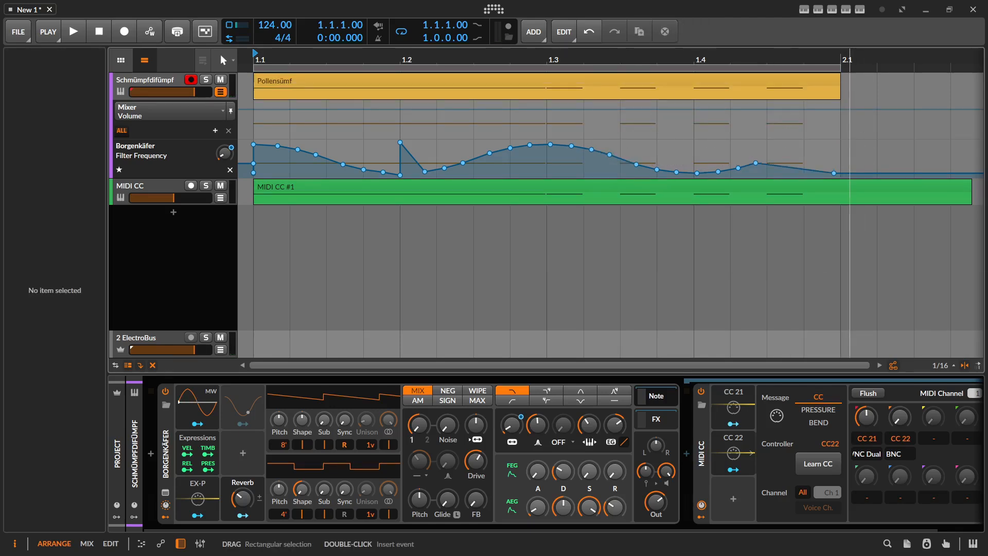
key("space")
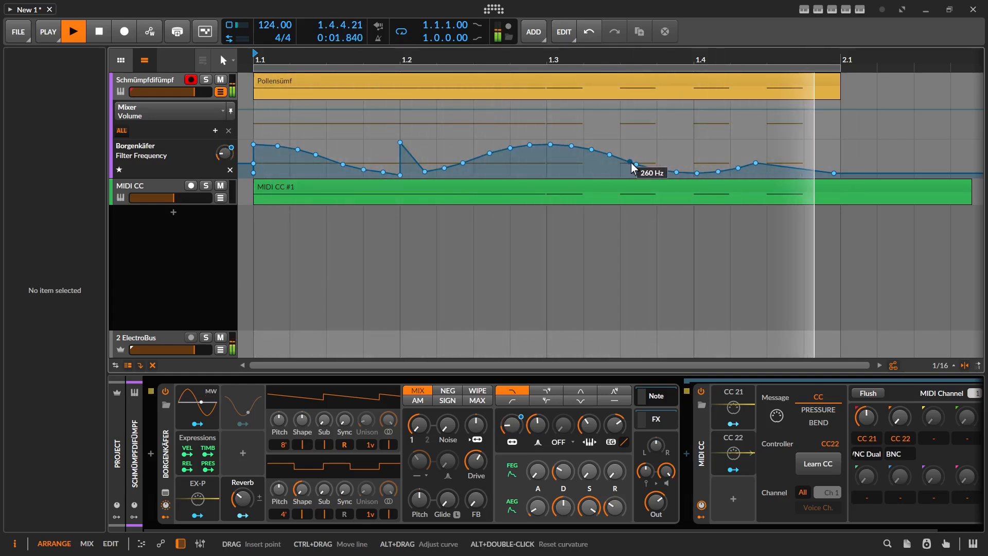
left_click_drag(621, 158, 621, 142)
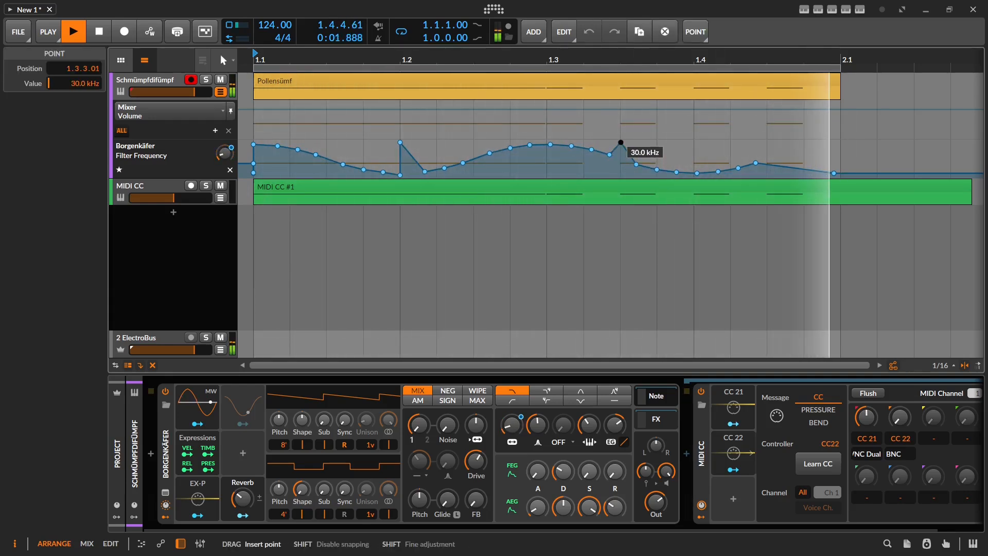